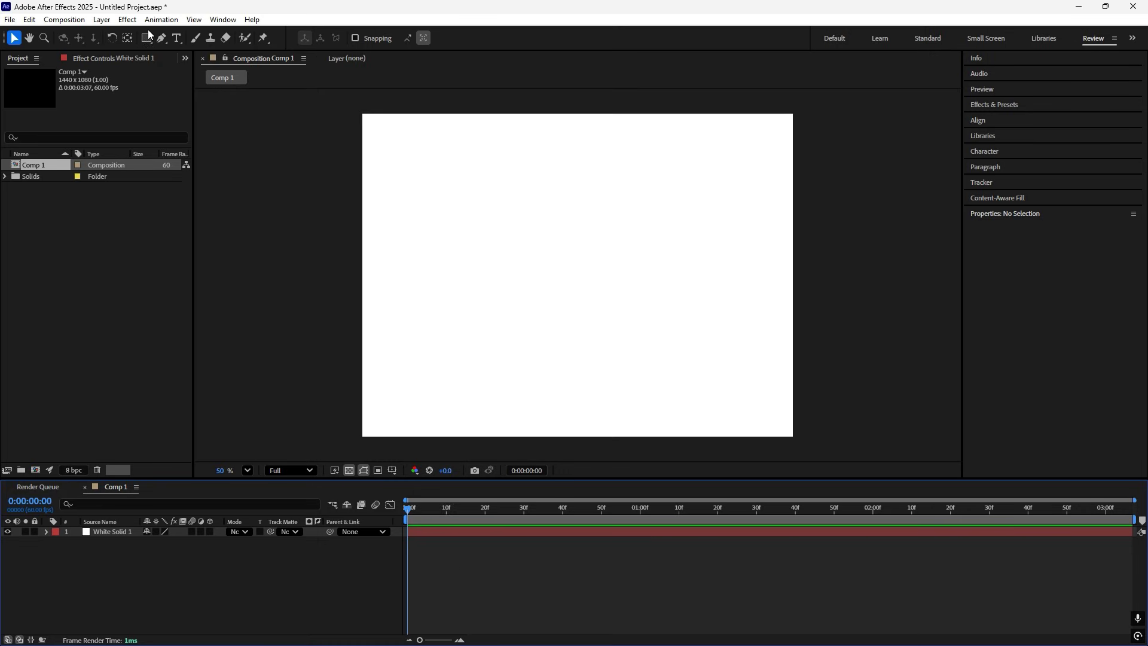
Add a comp-sized rectangle shape layer and hide the white solid.
double_click(147, 37)
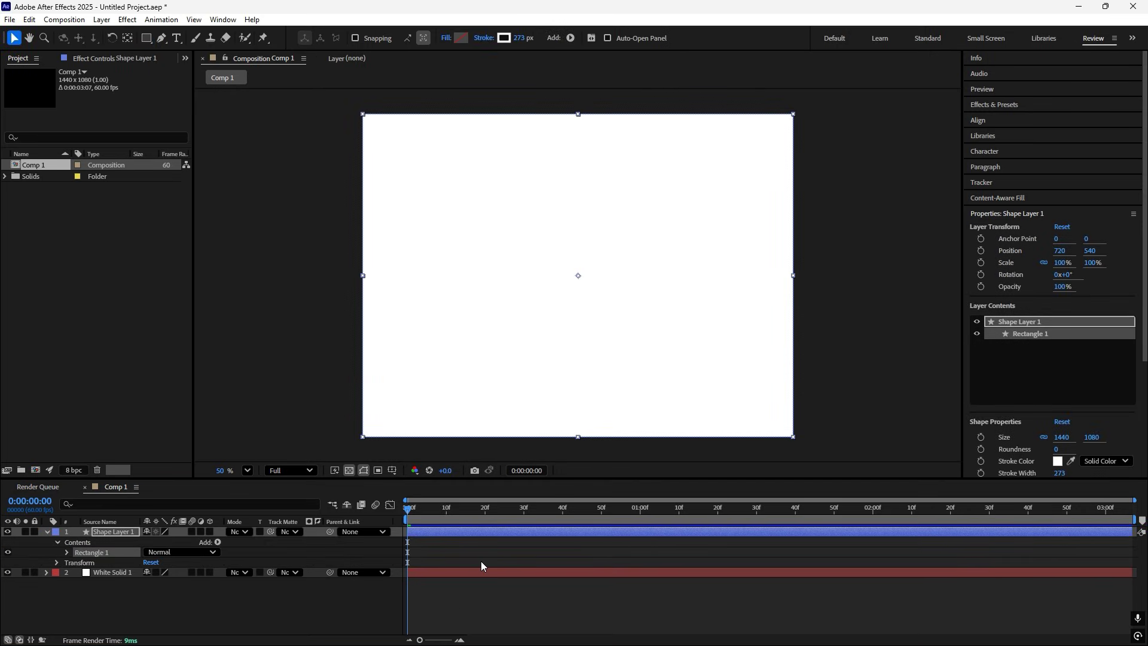
left_click(482, 565)
left_click(8, 572)
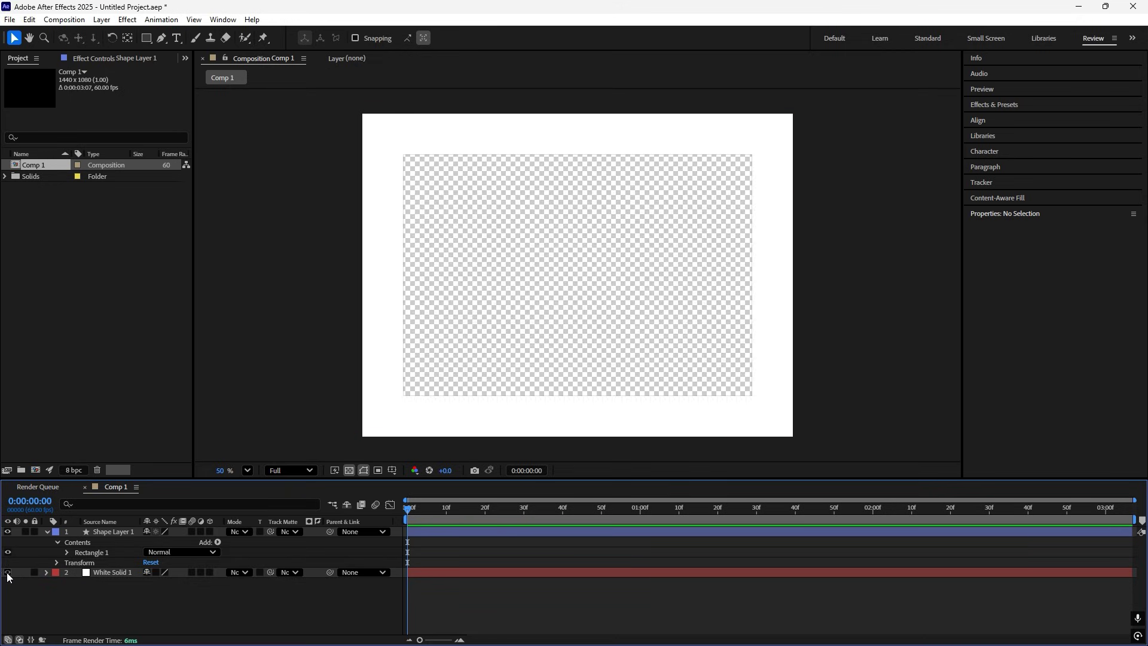
Give the rectangle 240 corner roundness and move it below White Solid 1.
left_click(111, 534)
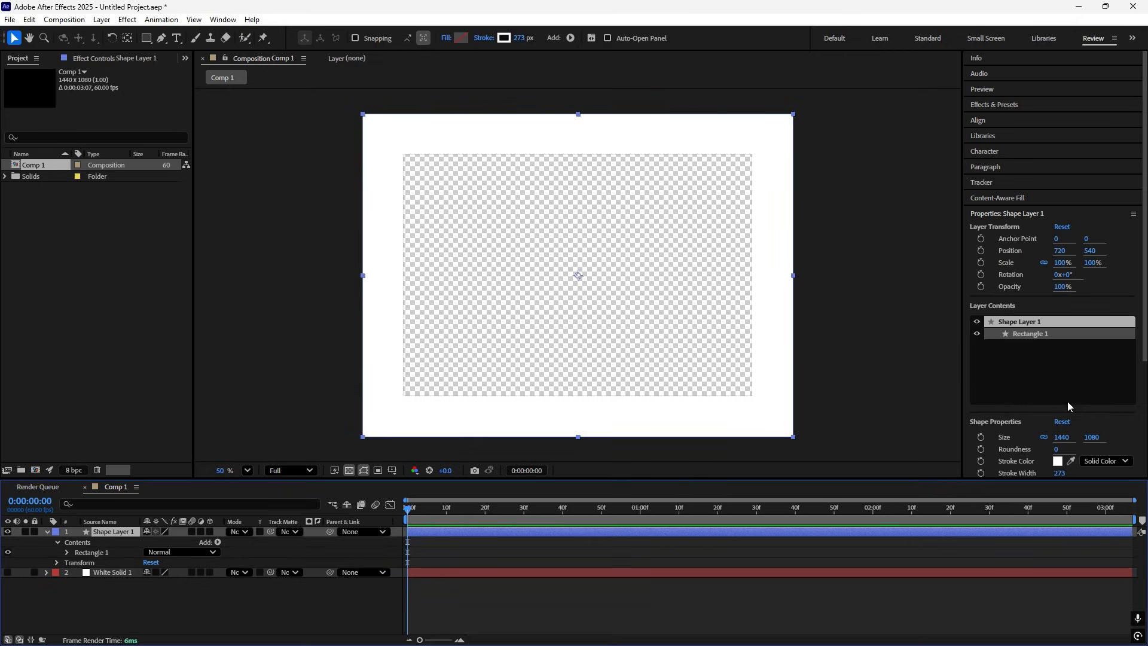
scroll(1046, 384, "down", 3)
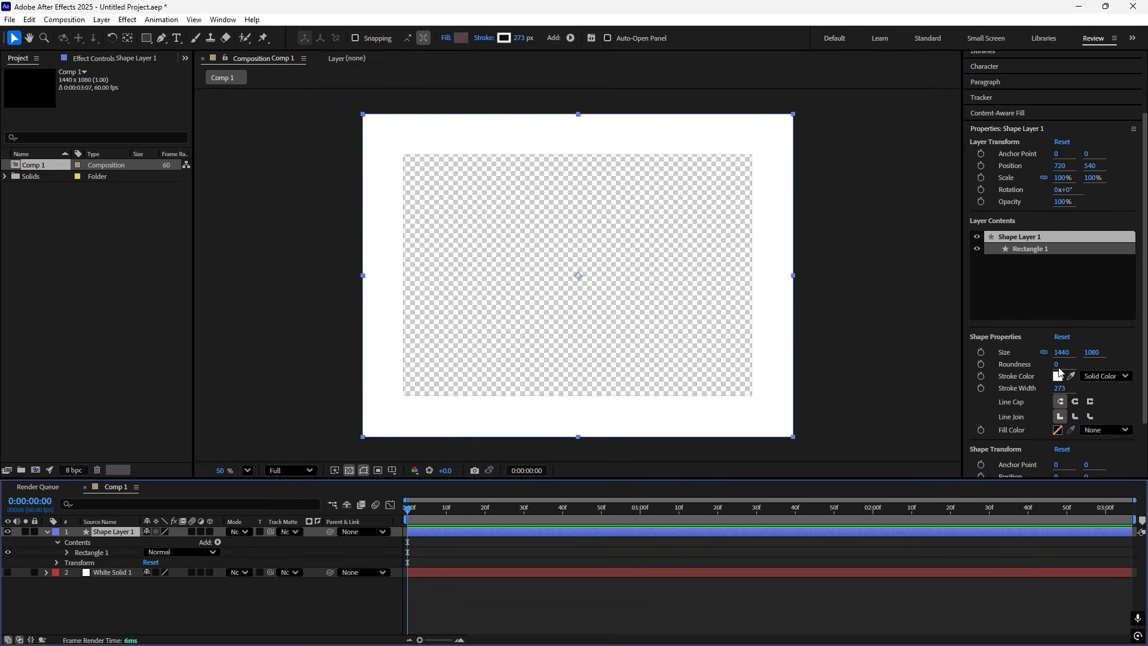
mouse_move(1058, 366)
left_mouse_down()
mouse_move(1079, 370)
mouse_move(1054, 369)
left_mouse_up()
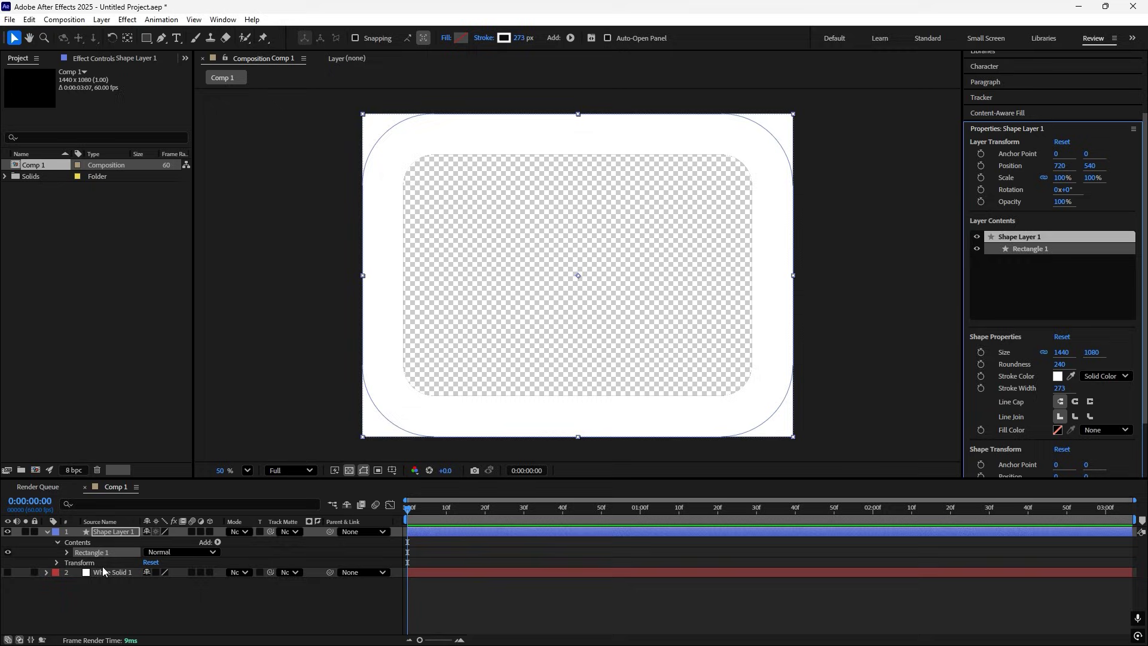
left_click_drag(111, 532, 107, 591)
left_click(8, 542)
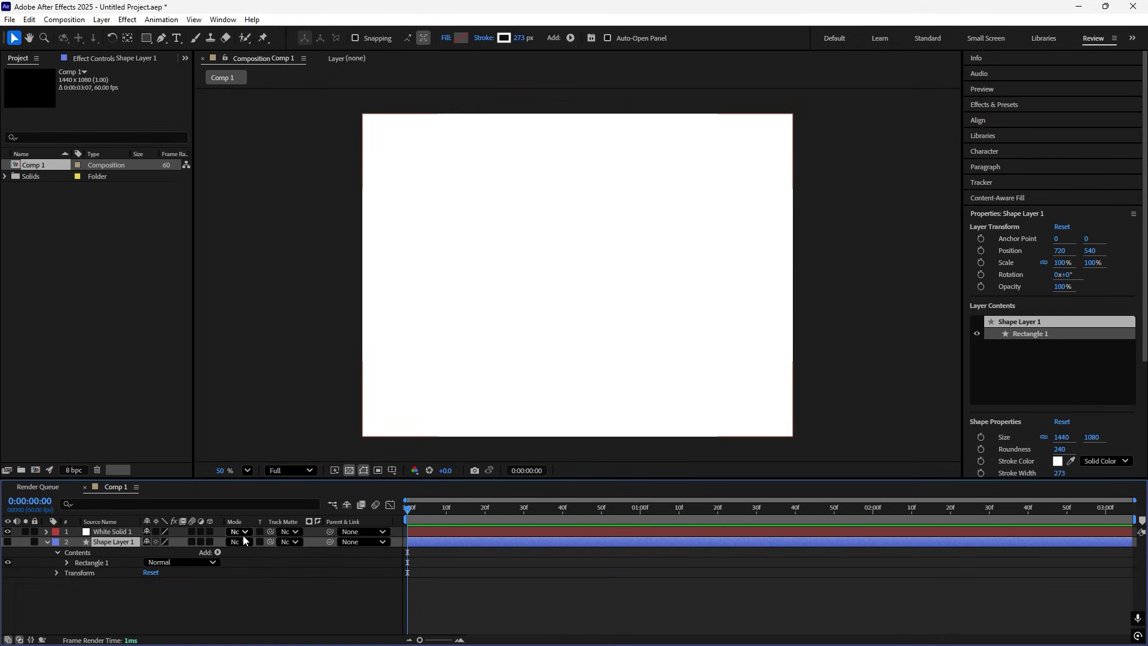
Show White Solid 1 again and set its track matte to Shape Layer 1.
left_click(241, 532)
left_click(284, 547)
left_click(289, 531)
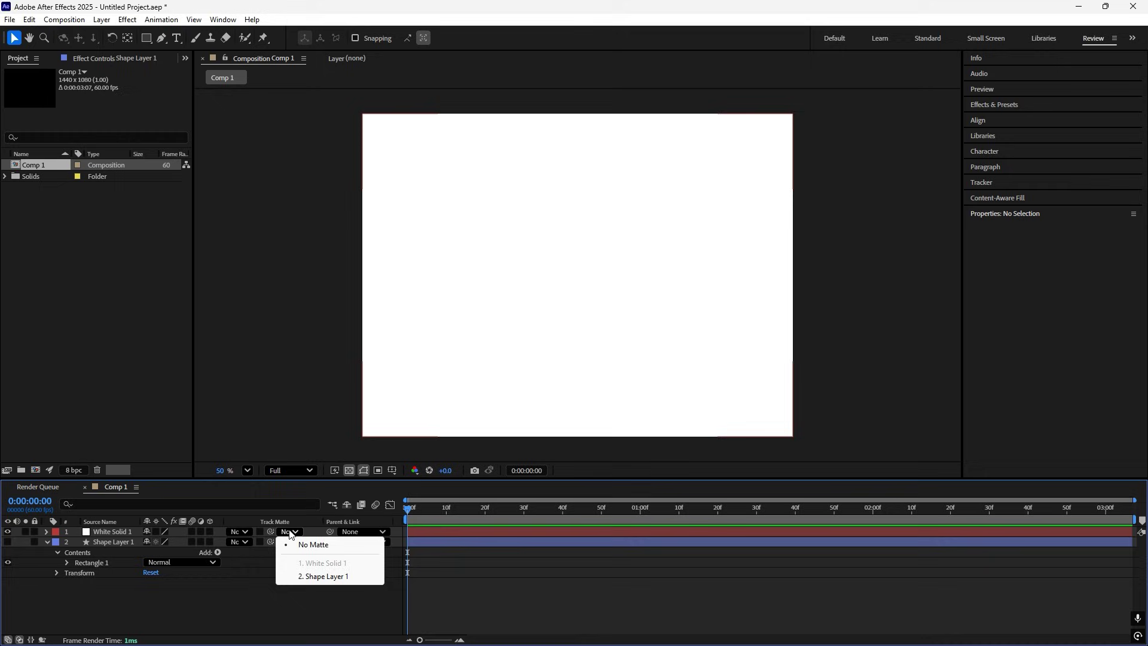
left_click(323, 576)
Set a starting Scale keyframe on the shape layer, then start a new solid.
left_click_drag(426, 522, 995, 523)
key("Home")
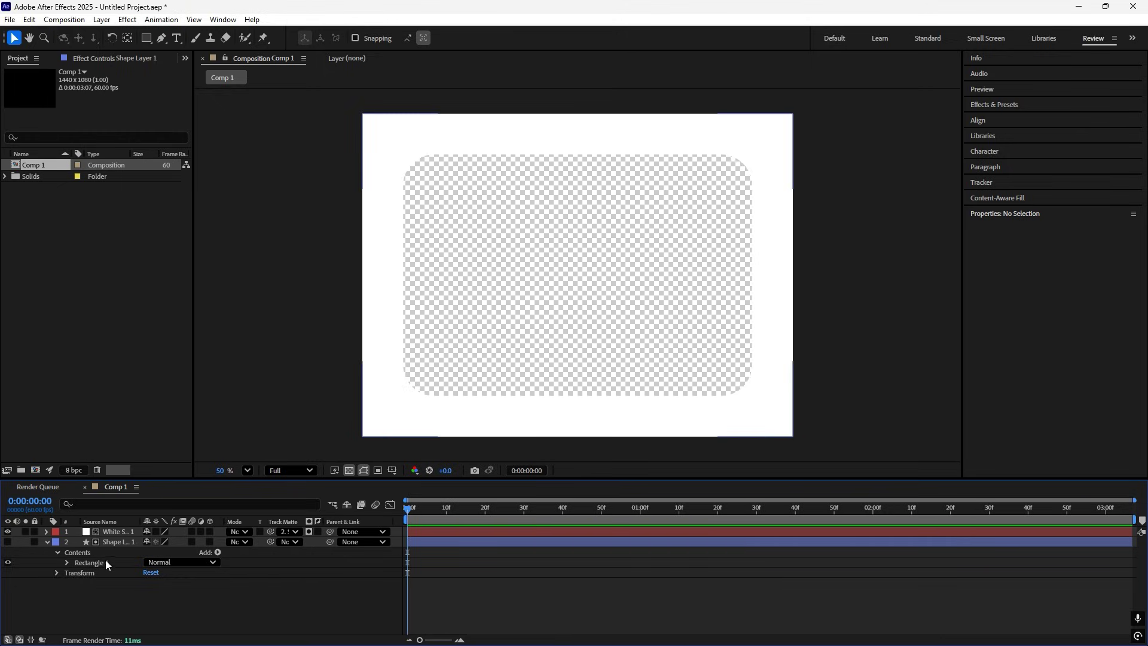
key("s")
left_click(77, 562)
left_click(458, 599)
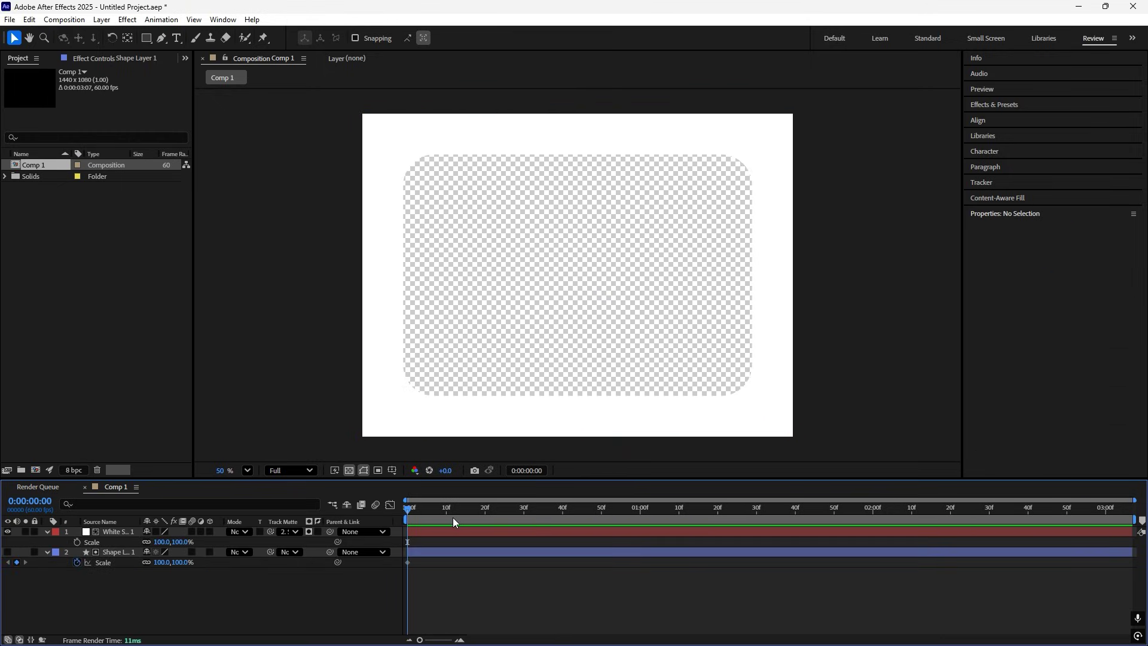
left_click_drag(459, 515, 880, 515)
key("End")
left_click_drag(177, 566, 203, 571)
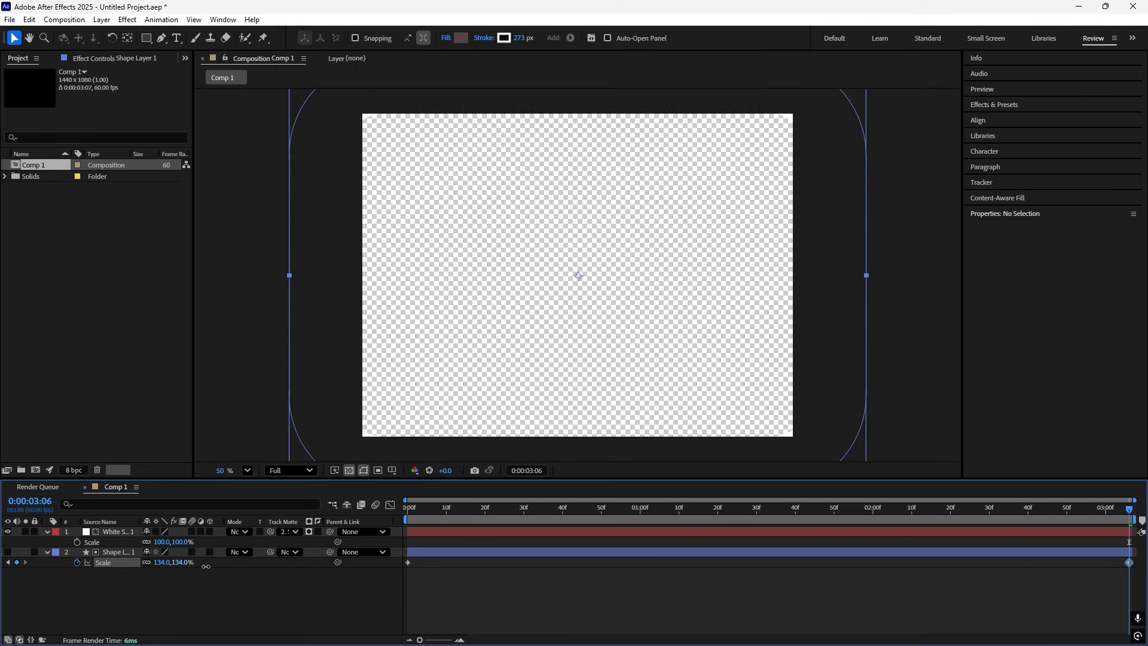
key("ctrl+z")
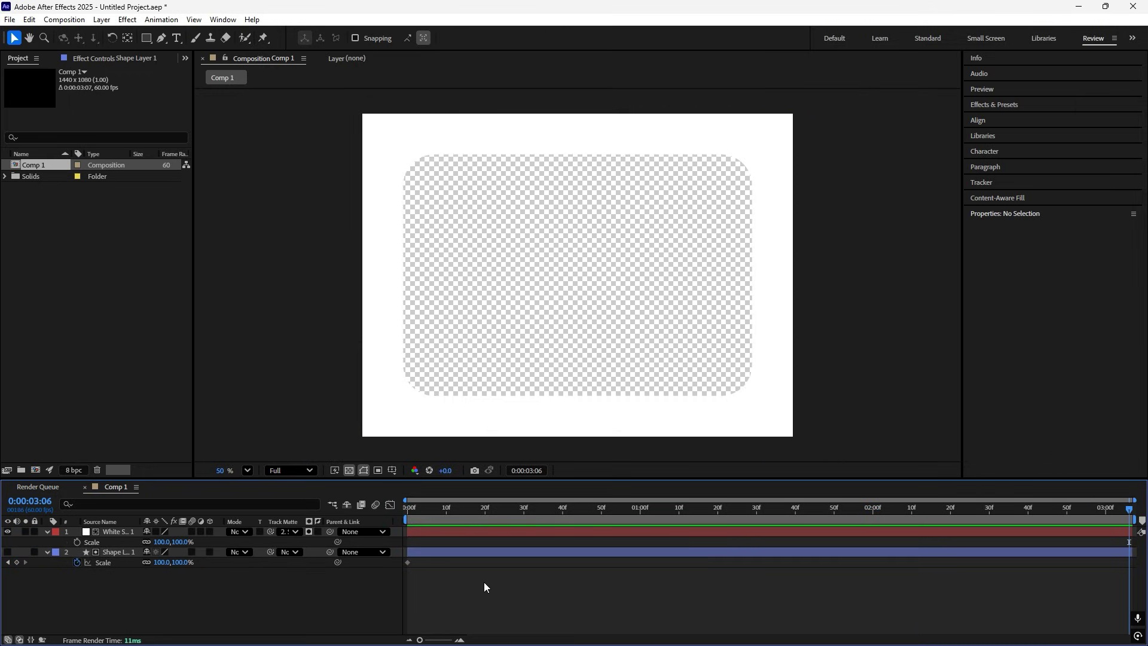
key("ctrl+y")
Create White Solid 2, tint it red, and place it beneath White Solid 1.
left_click(651, 444)
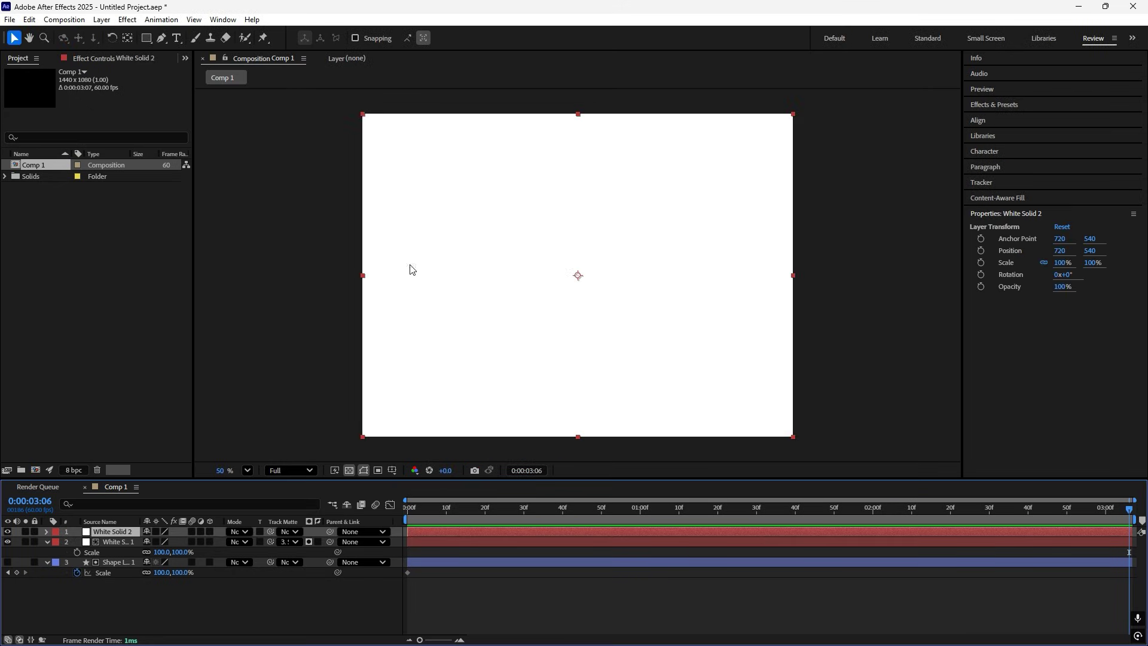
key("ctrl+space")
type("tint")
left_click(344, 533)
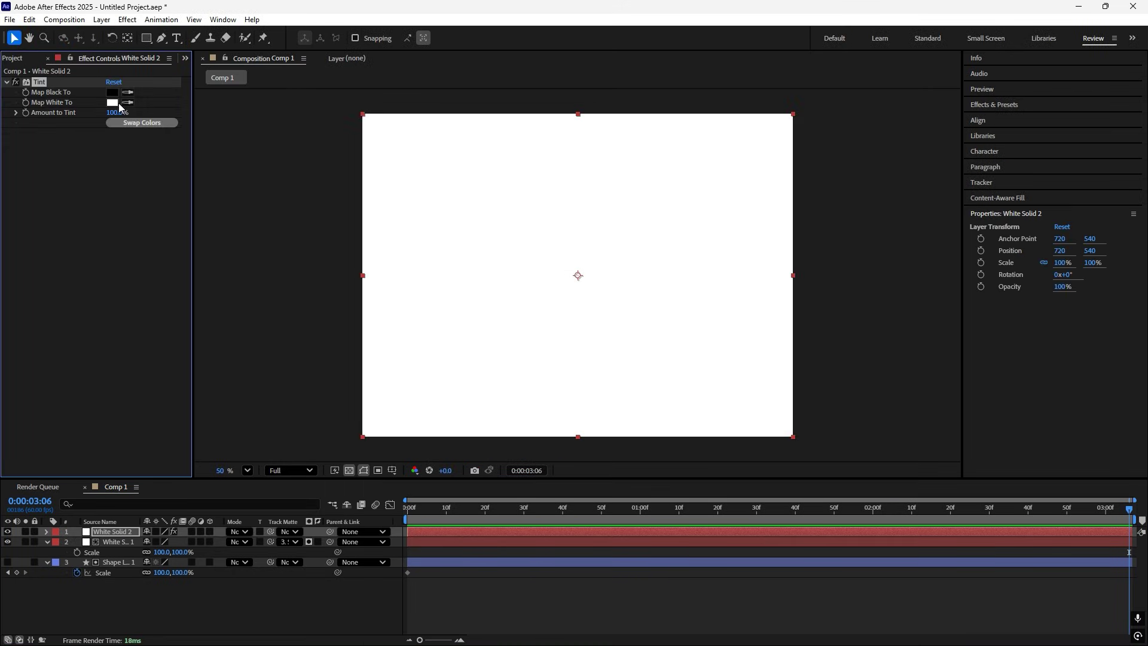
left_click(113, 102)
left_click(666, 272)
left_click_drag(125, 540, 120, 555)
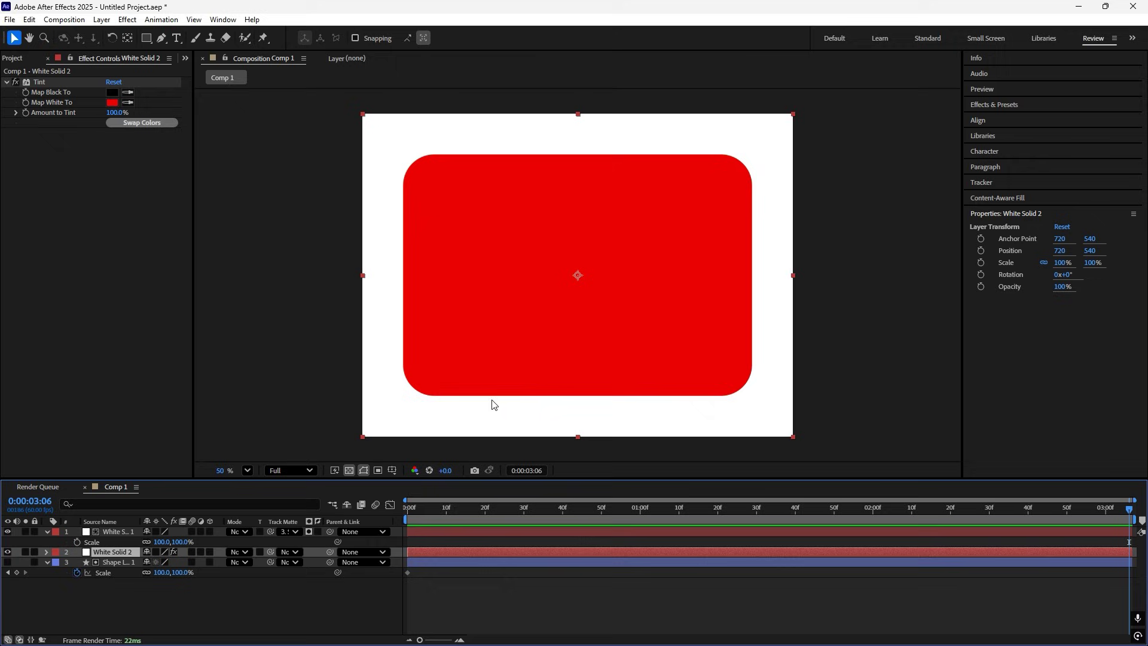
Draw several small pen masks on White Solid 2 along the frame's edges.
left_click(160, 38)
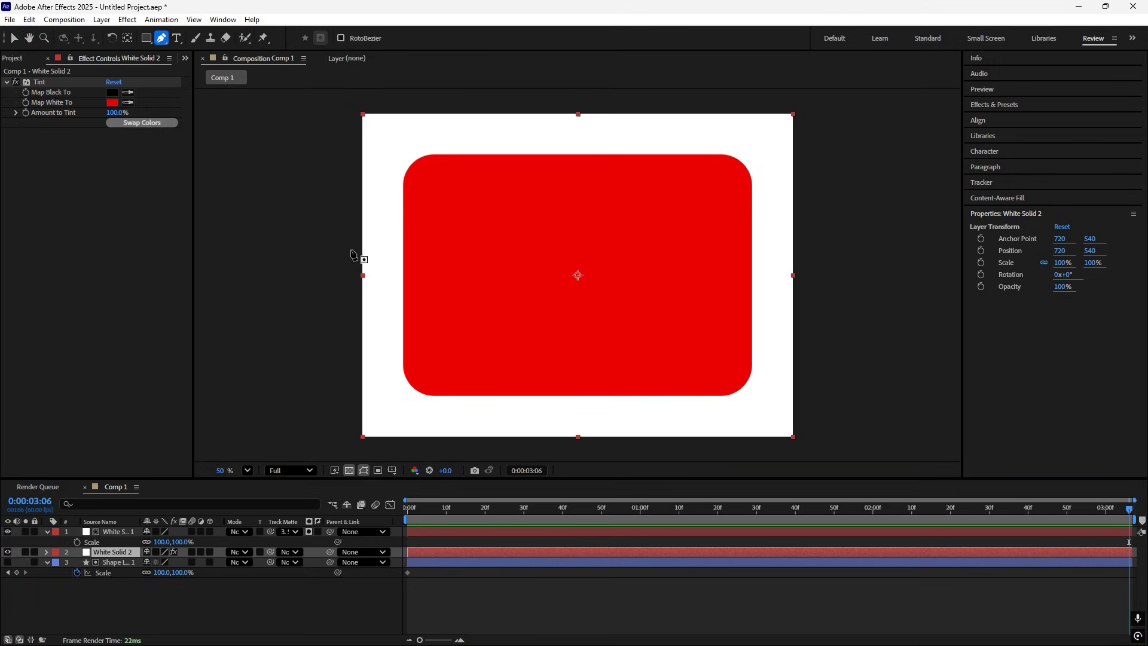
left_click(395, 252)
left_click(450, 232)
left_click(398, 270)
left_click(395, 253)
left_click(729, 326)
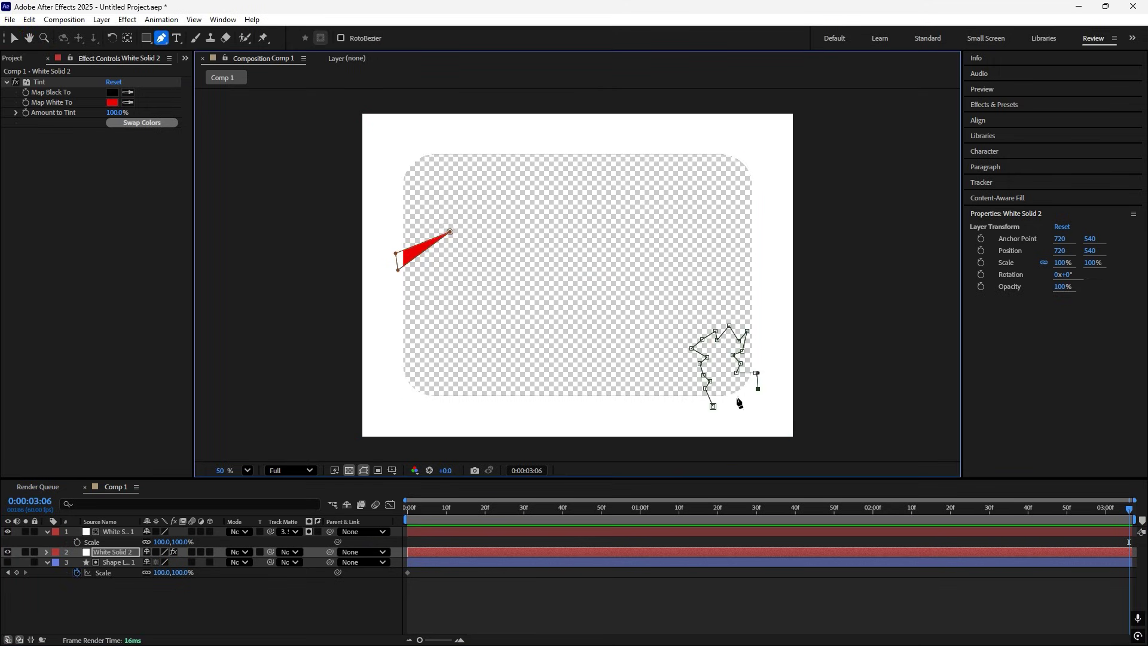
left_click(692, 192)
left_click(672, 142)
left_click(501, 145)
Set Turbulent Displace Amount to 41 and animate Evolution from 0:00 to 1x+158° at the end.
key("v")
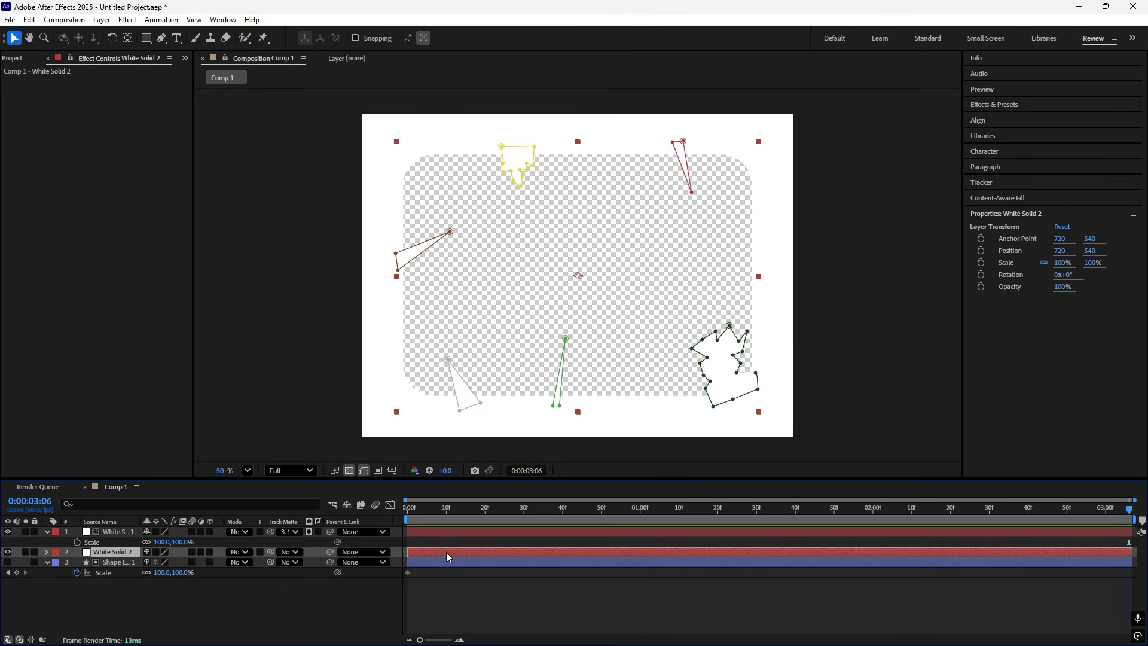
mouse_move(110, 112)
left_mouse_down()
mouse_move(125, 123)
mouse_move(120, 115)
left_mouse_up()
left_click(421, 592)
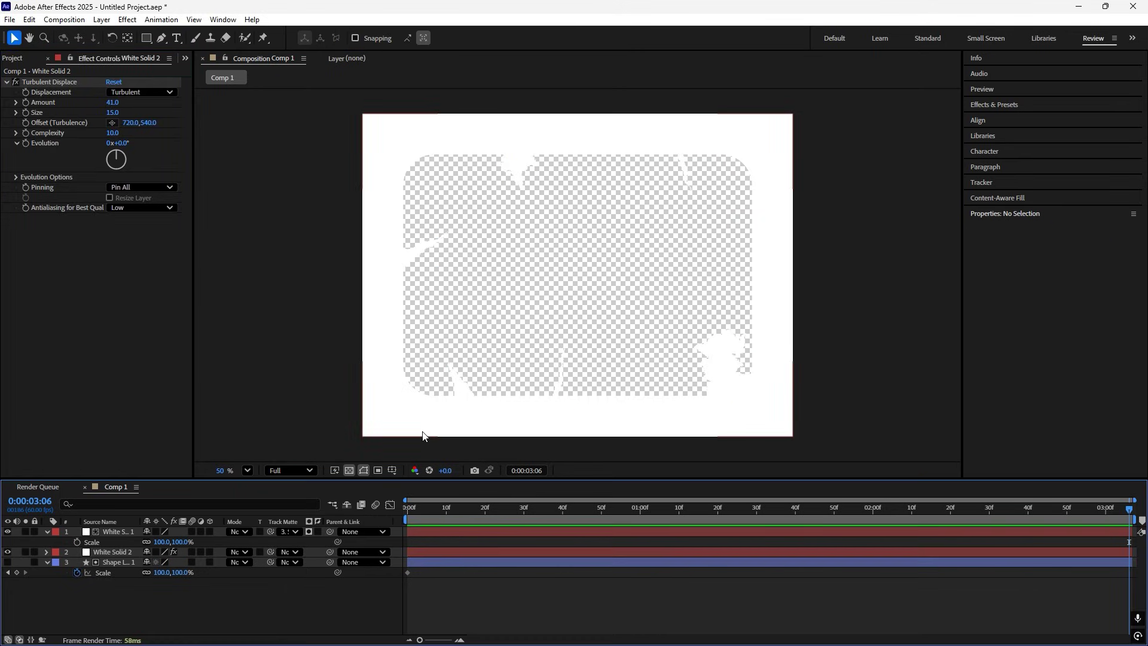
left_click_drag(417, 509, 366, 519)
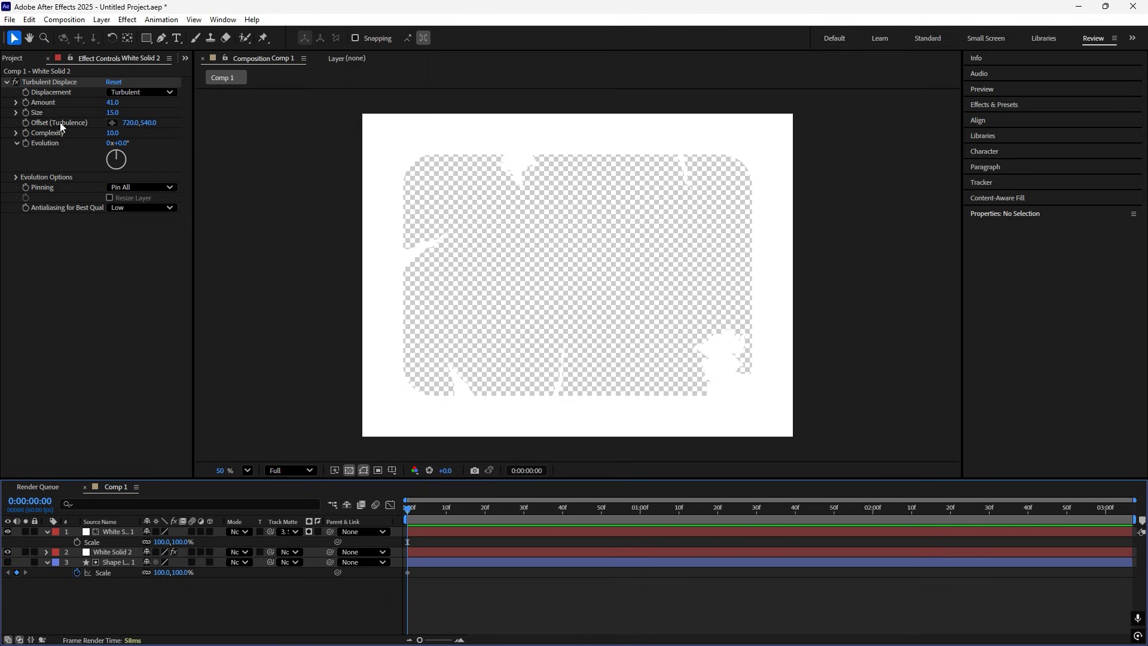
left_click(25, 143)
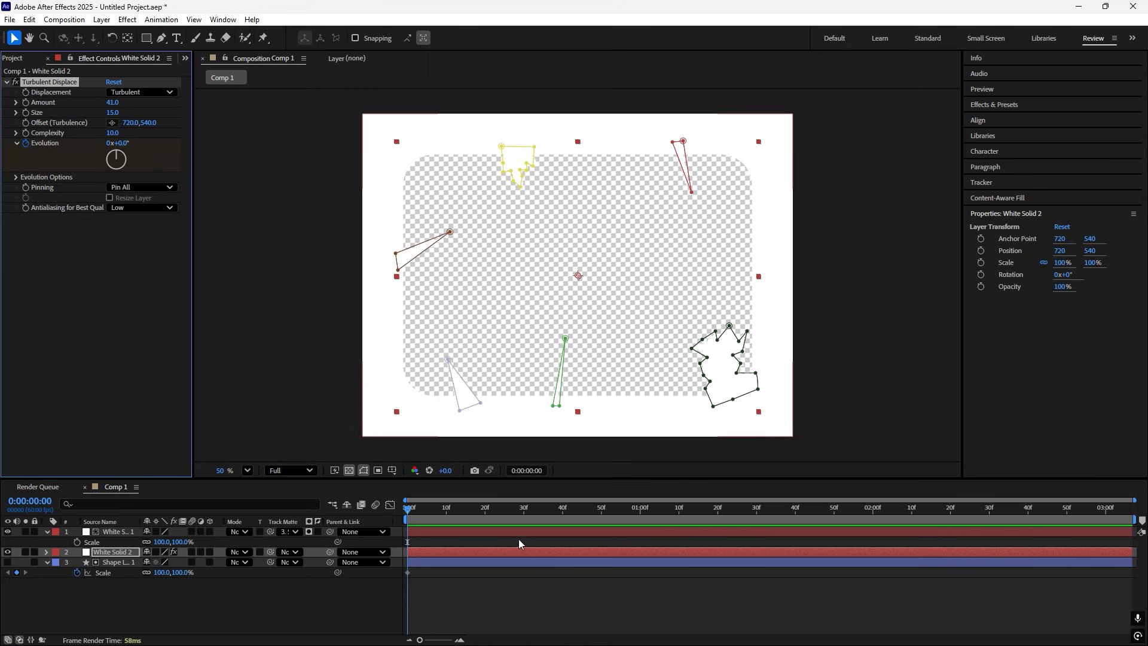
left_click_drag(433, 509, 1129, 508)
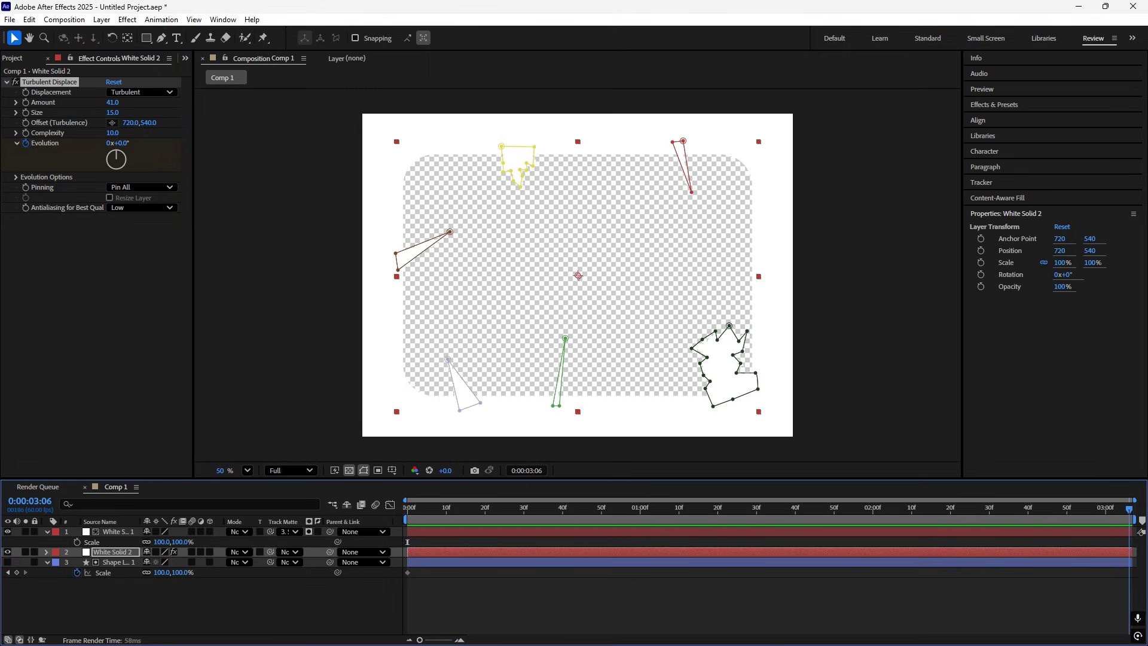
left_click_drag(122, 148, 161, 156)
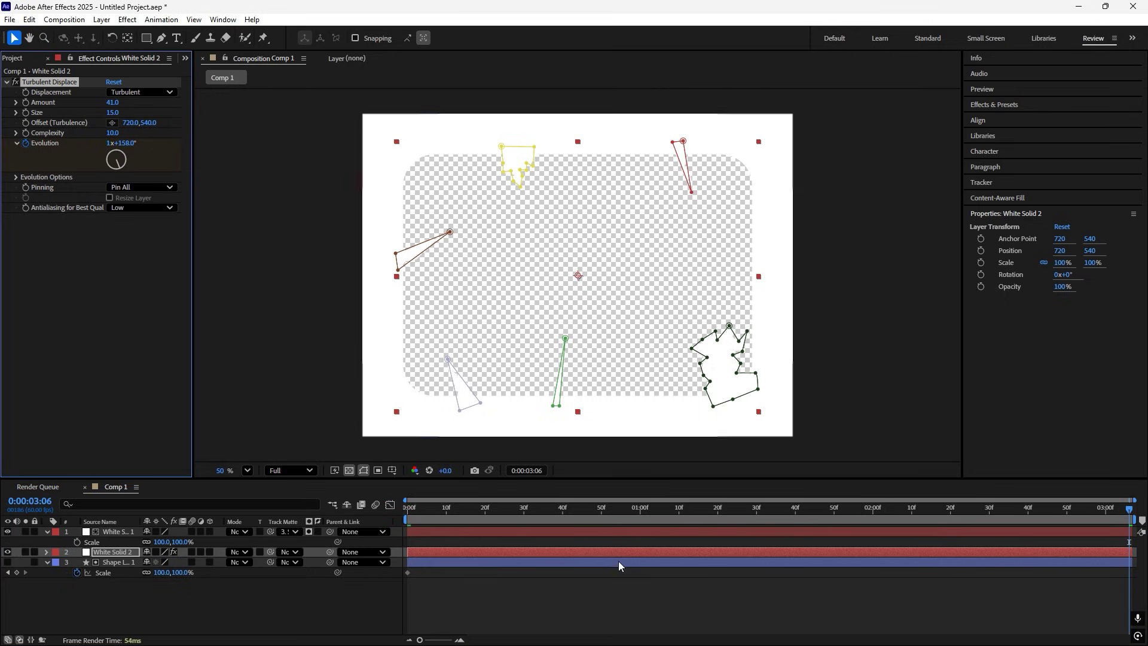
key("ctrl+space")
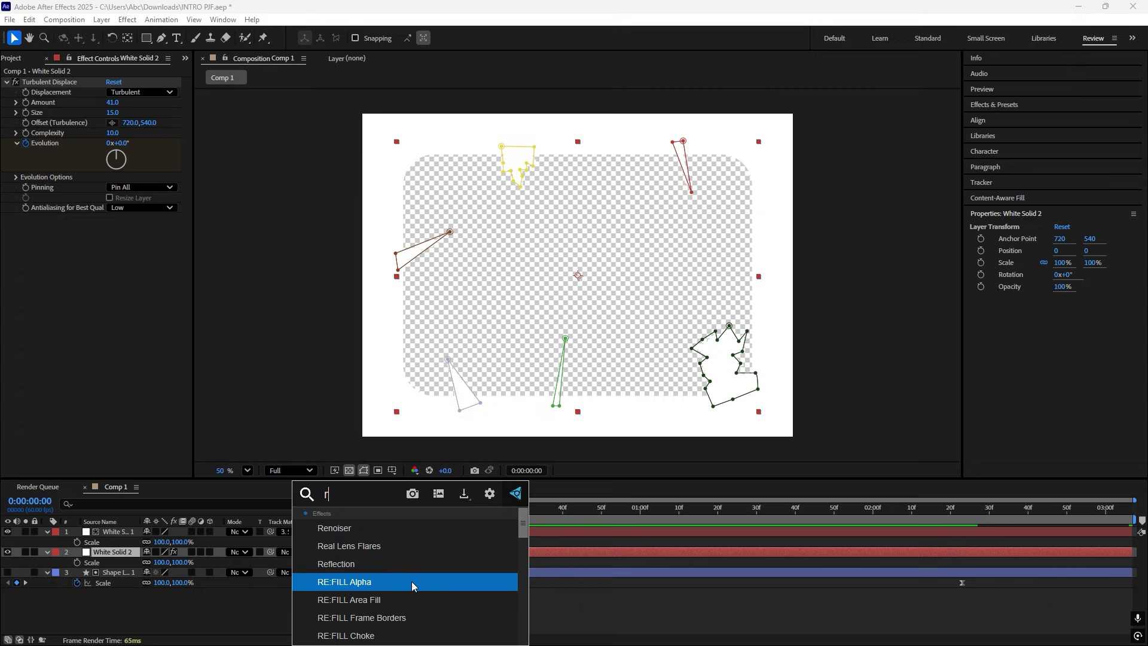
Add Roughen Edges to White Solid 2 and animate its Border from 0 to 350.10.
type("rough")
left_click(361, 533)
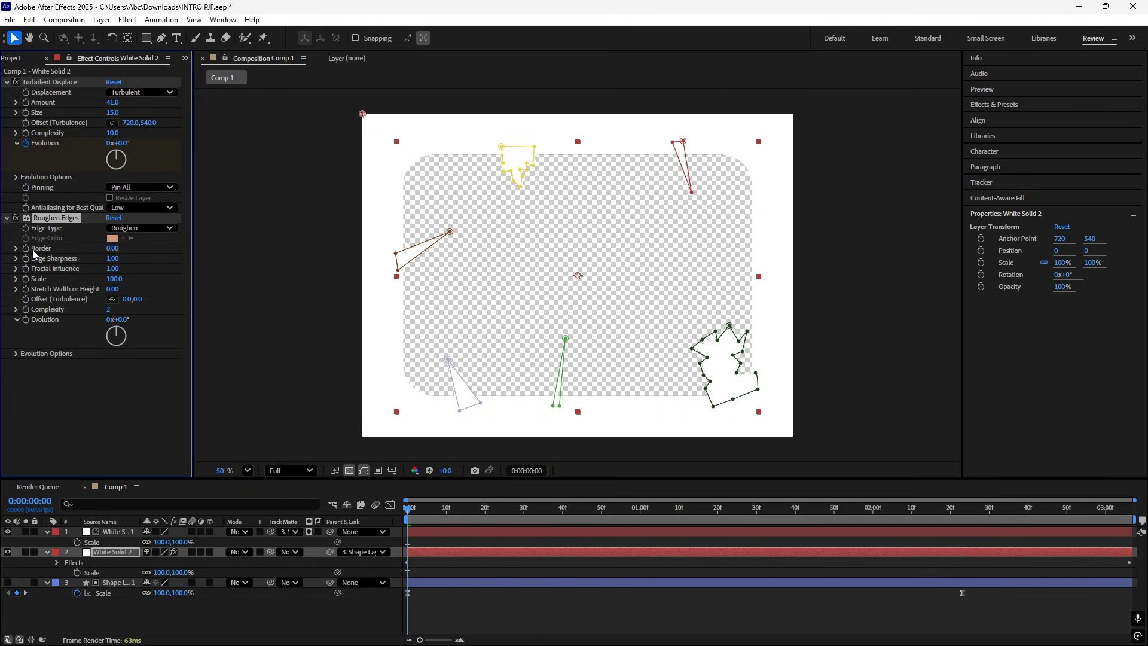
key("u")
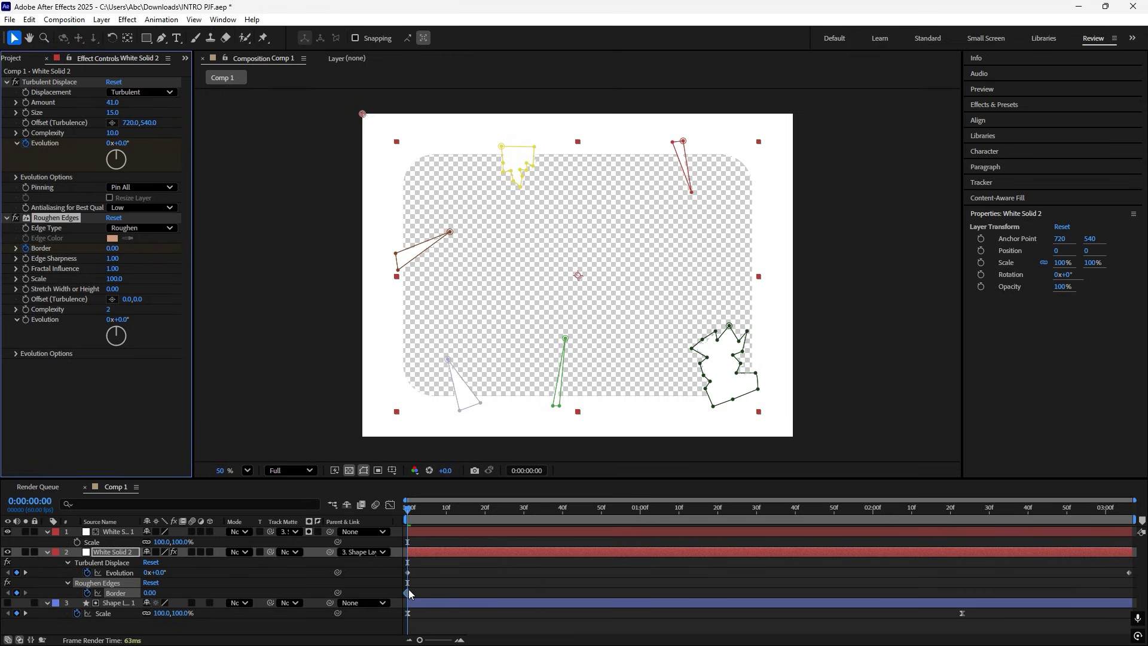
left_click_drag(409, 593, 469, 593)
left_click(473, 558)
key("space")
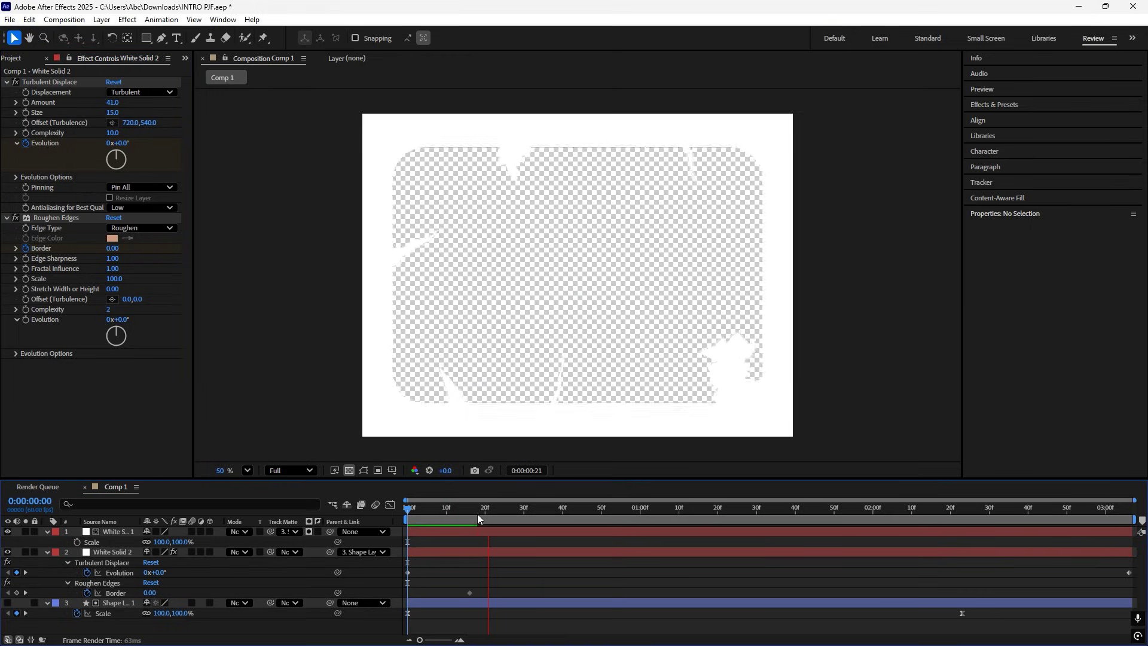
key("space")
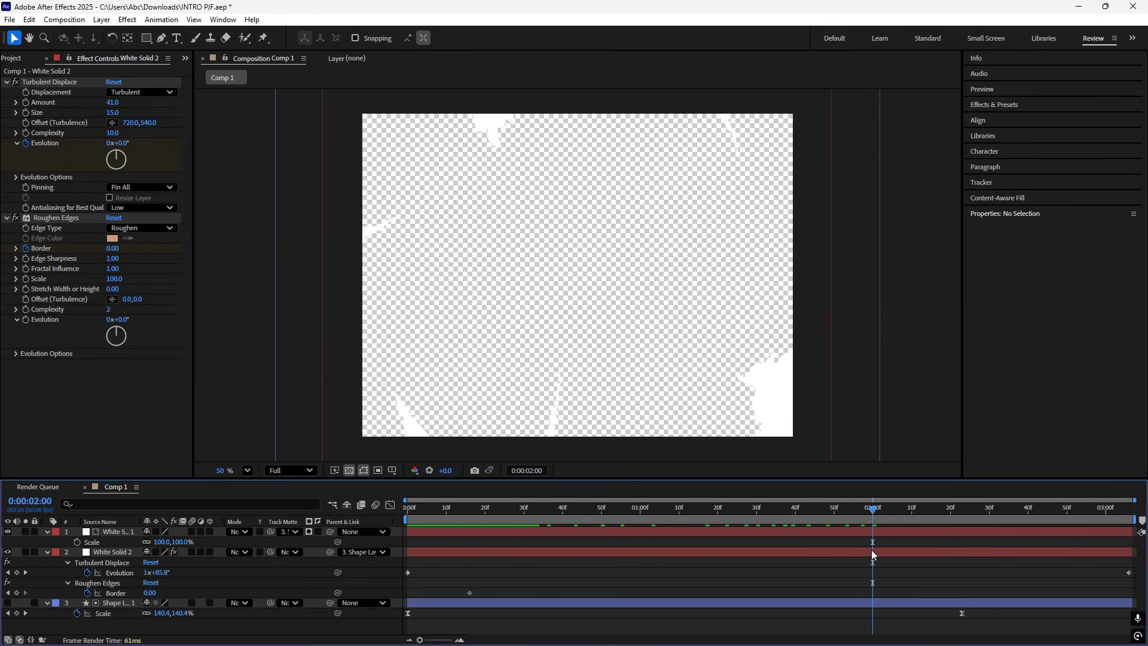
mouse_move(149, 592)
left_mouse_down()
mouse_move(1074, 325)
mouse_move(136, 265)
left_mouse_up()
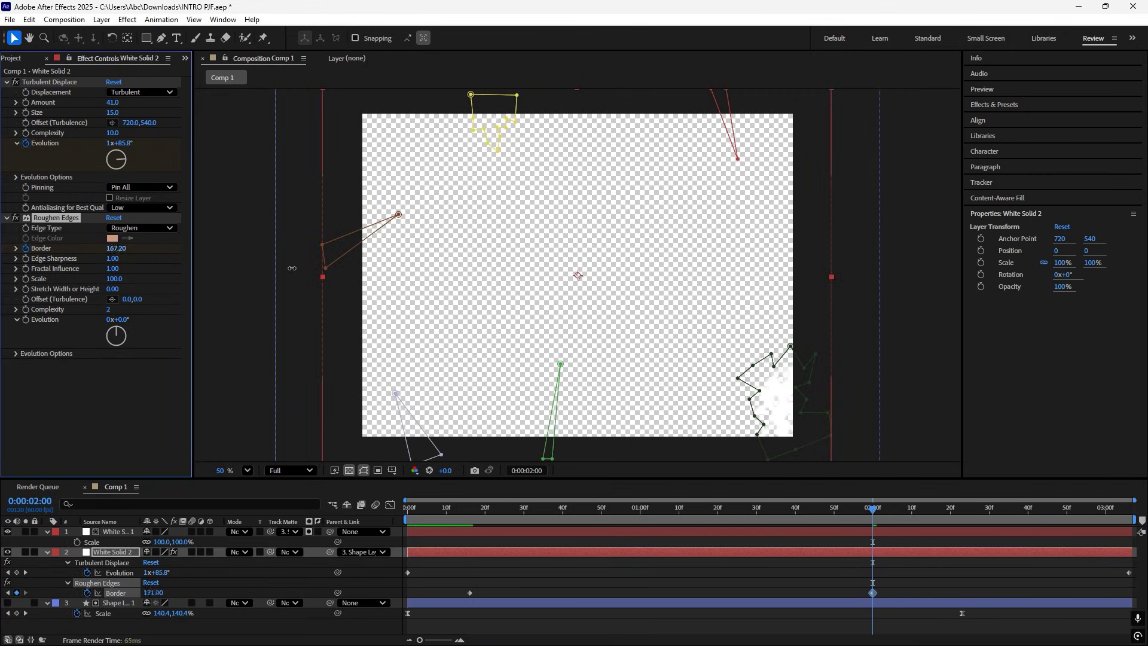
left_click_drag(291, 268, 962, 271)
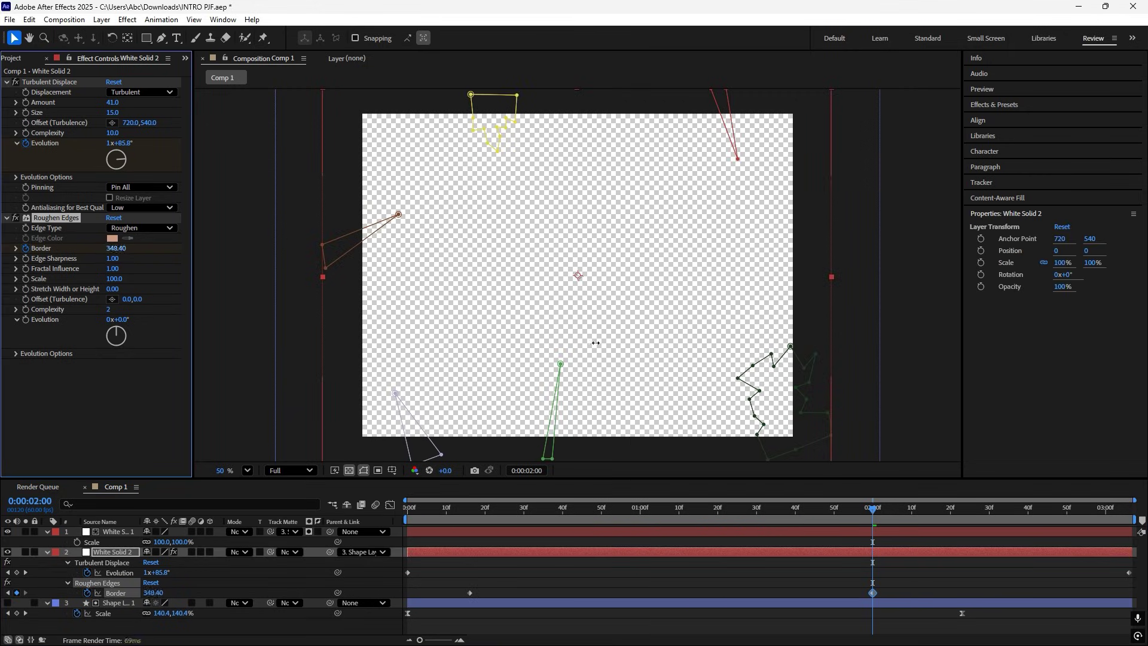
Apply Easy Ease to both Border keyframes and pre-compose all three layers.
left_click_drag(897, 576, 418, 594)
key("F9")
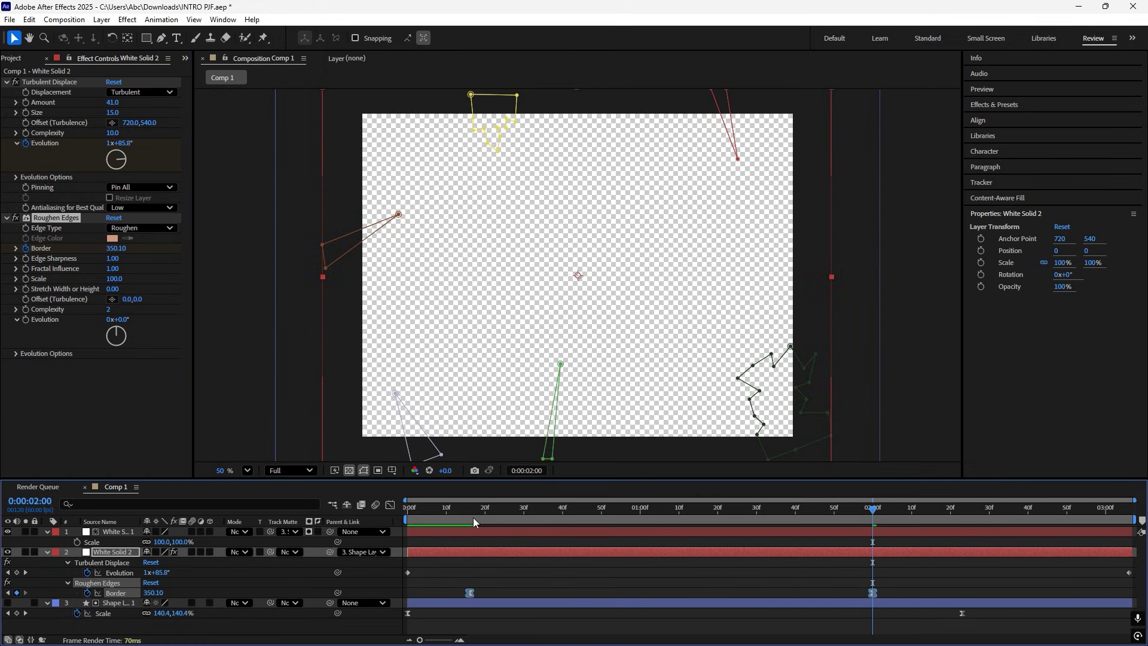
key("space")
key("ctrl+a")
key("ctrl+shift+c")
Nest the three layers into Pre-comp 1, moving all attributes, and apply uni.Texturize.
left_click(507, 336)
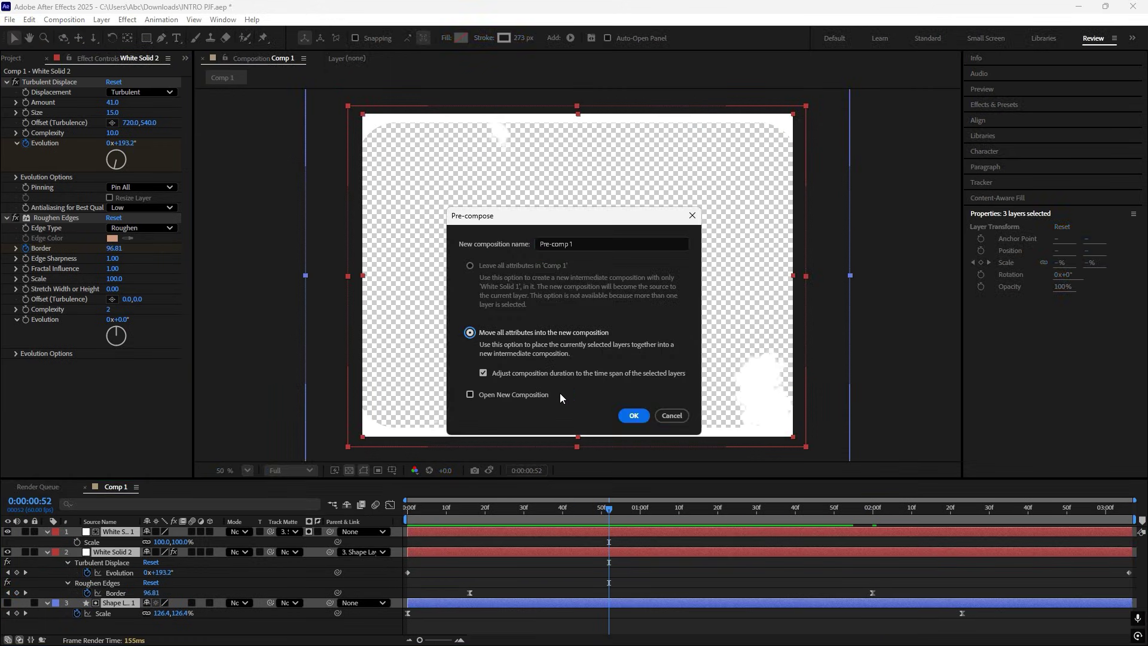
left_click(631, 417)
double_click(518, 533)
type("textur")
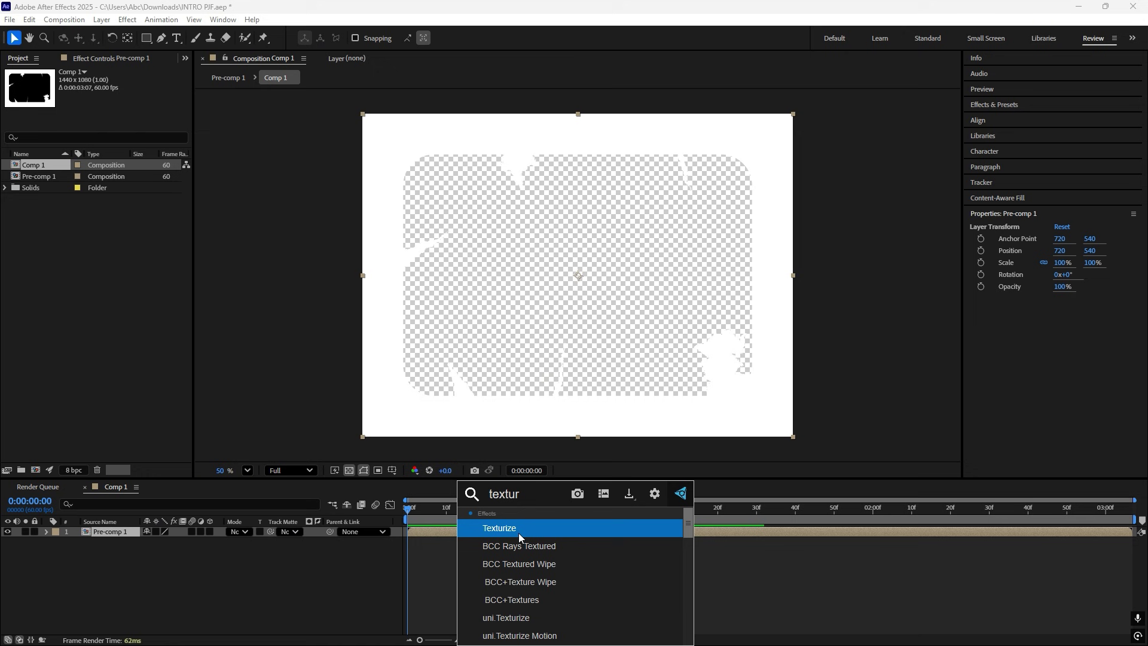
left_click(532, 621)
Set the texture to Concrete with an orange tint at strength 100.
left_click(142, 175)
left_click(157, 184)
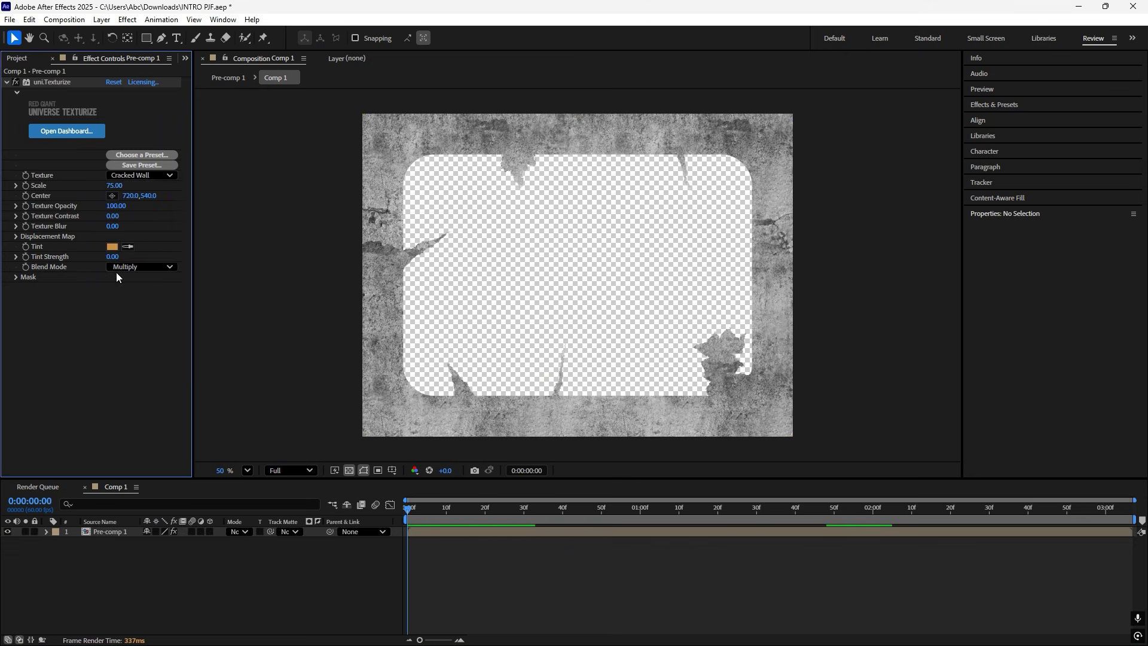
left_click(112, 246)
left_click(689, 256)
left_click_drag(112, 206, 45, 208)
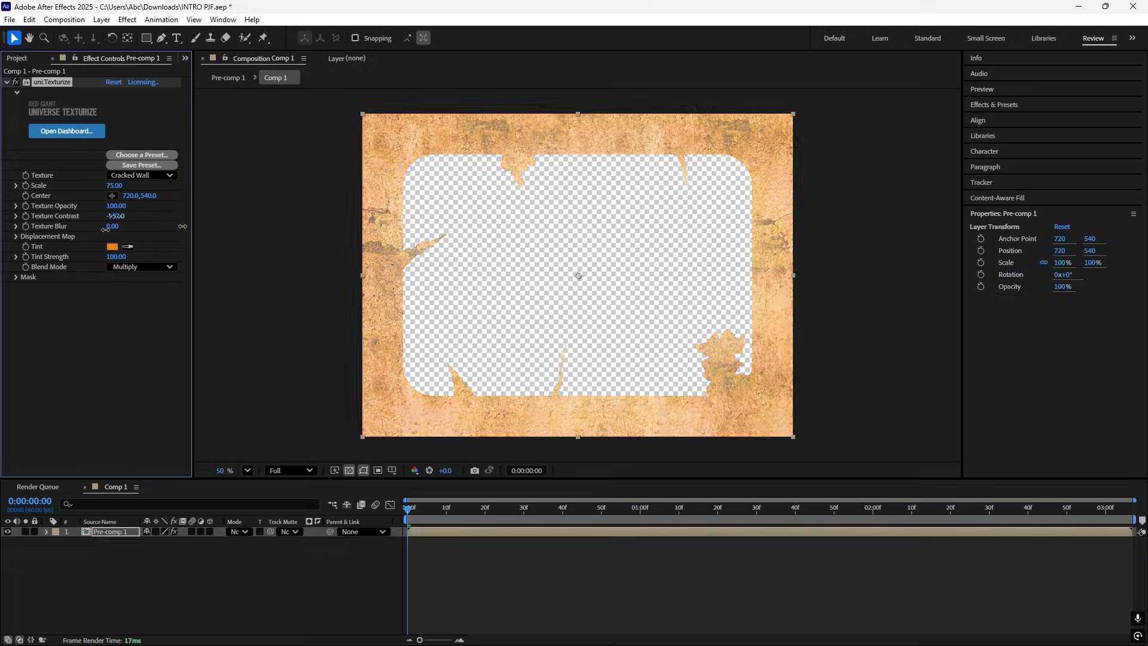
left_click(142, 175)
left_click(149, 249)
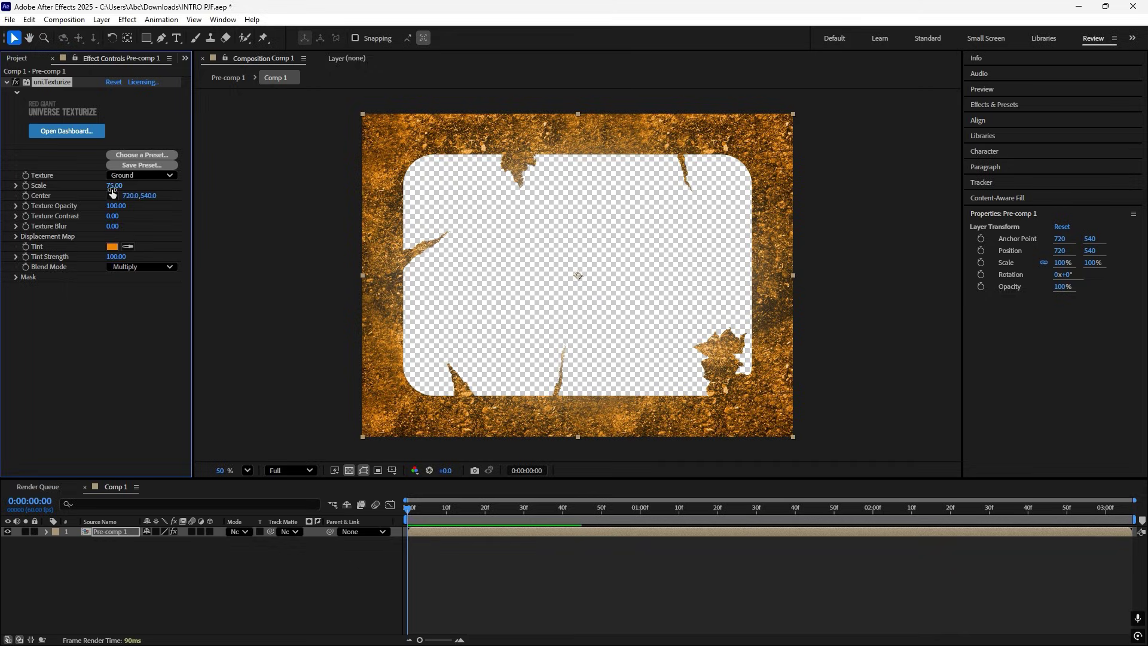
left_click(142, 174)
left_click(134, 175)
left_click(407, 531)
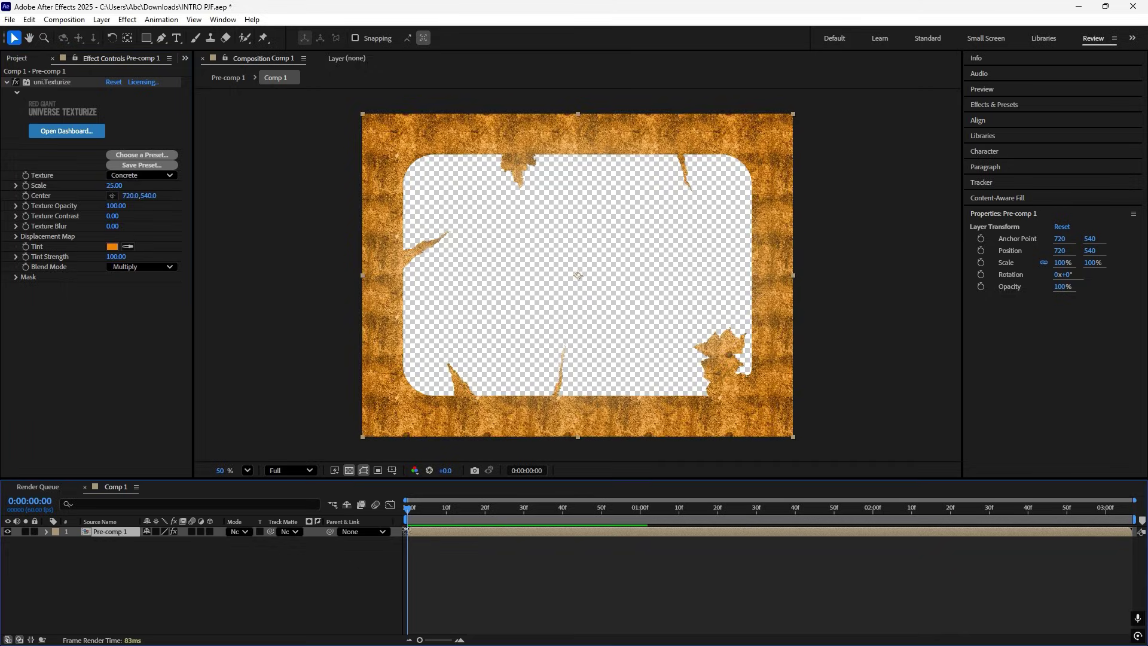
Add an adjustment layer with BCC Rays Textured and drop preview resolution to Quarter.
key("ctrl+alt+y")
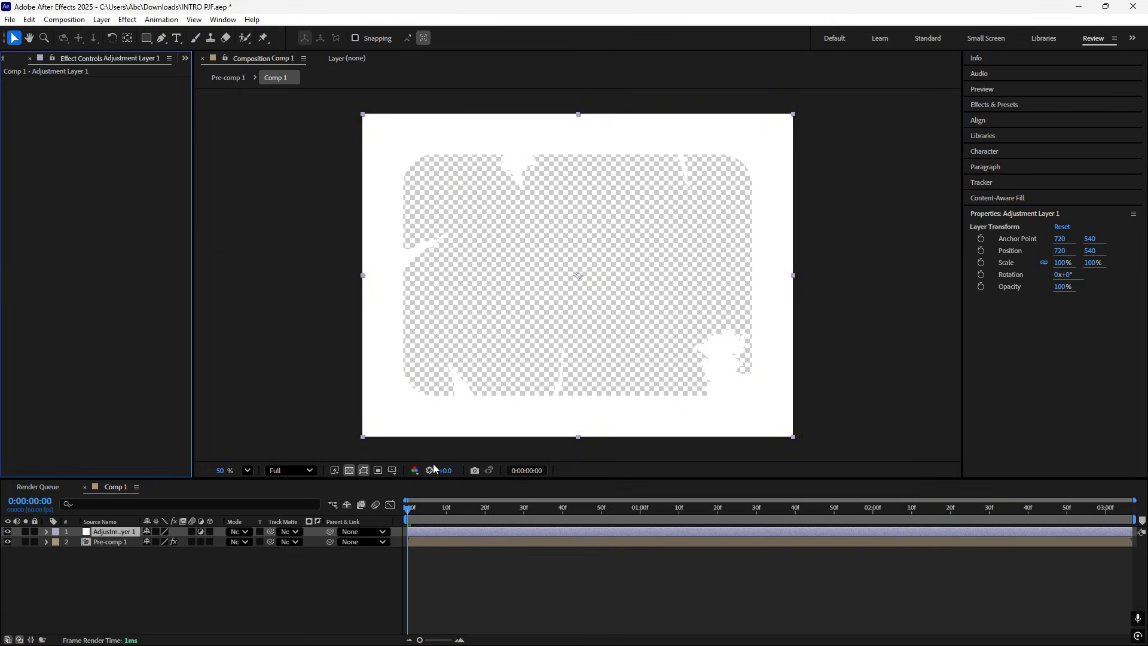
key("ctrl+space")
type("bcc")
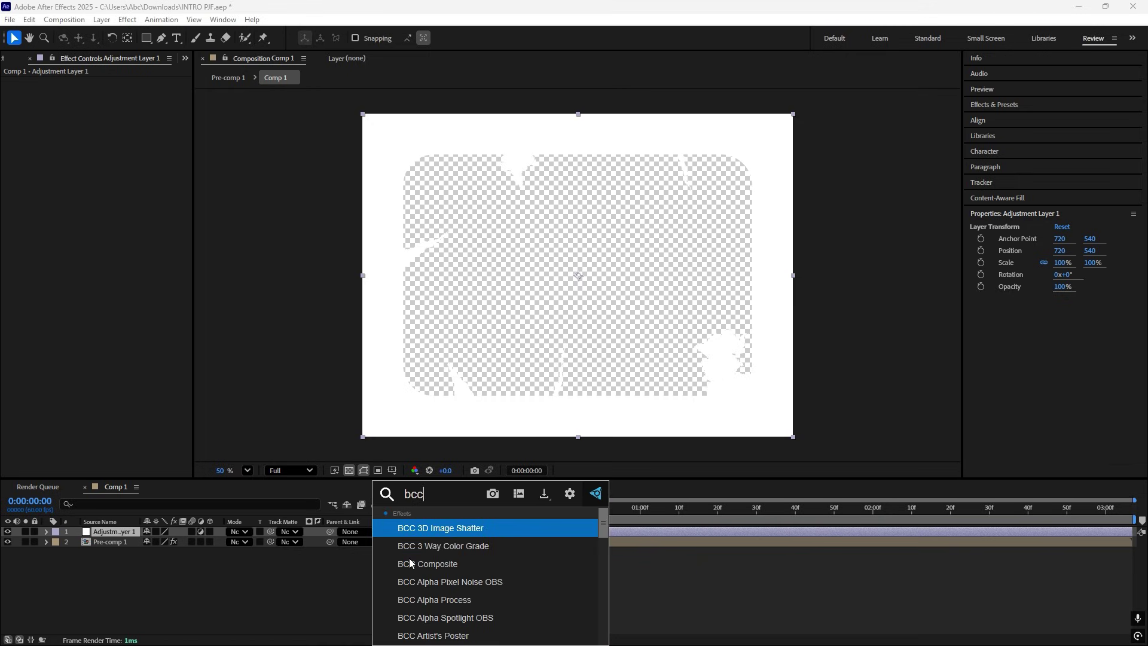
type(" rays t")
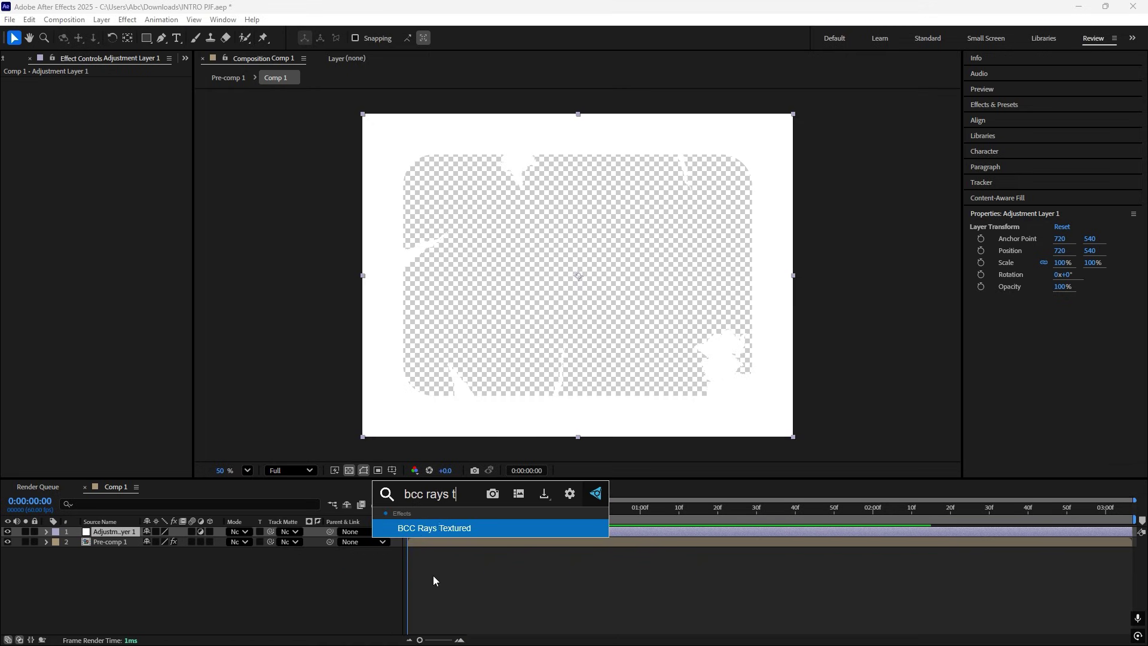
key("Return")
left_click(290, 470)
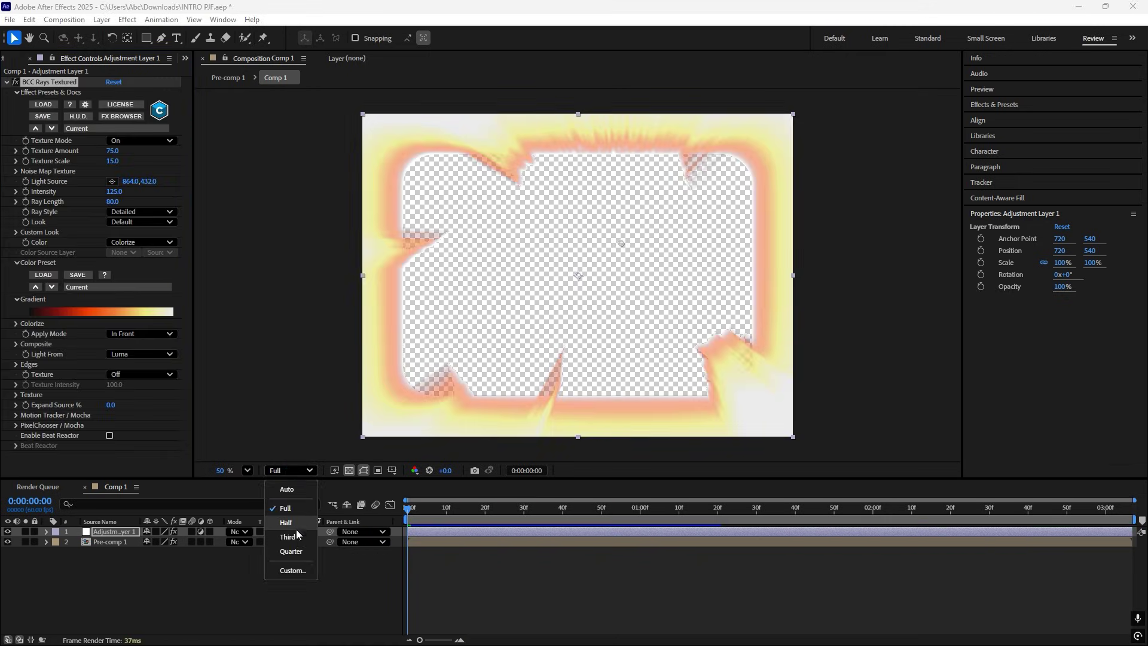
left_click(292, 553)
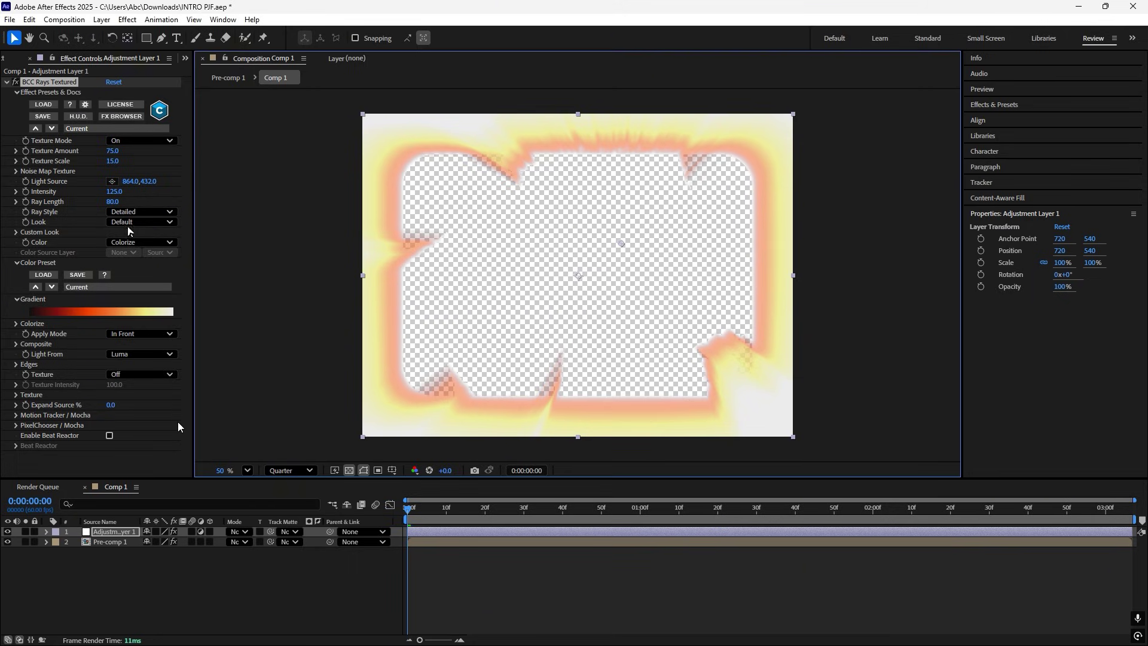
Move the rays' light source to the lower right, adjust texture amount and scale, select both layers.
left_click(112, 181)
left_click(733, 388)
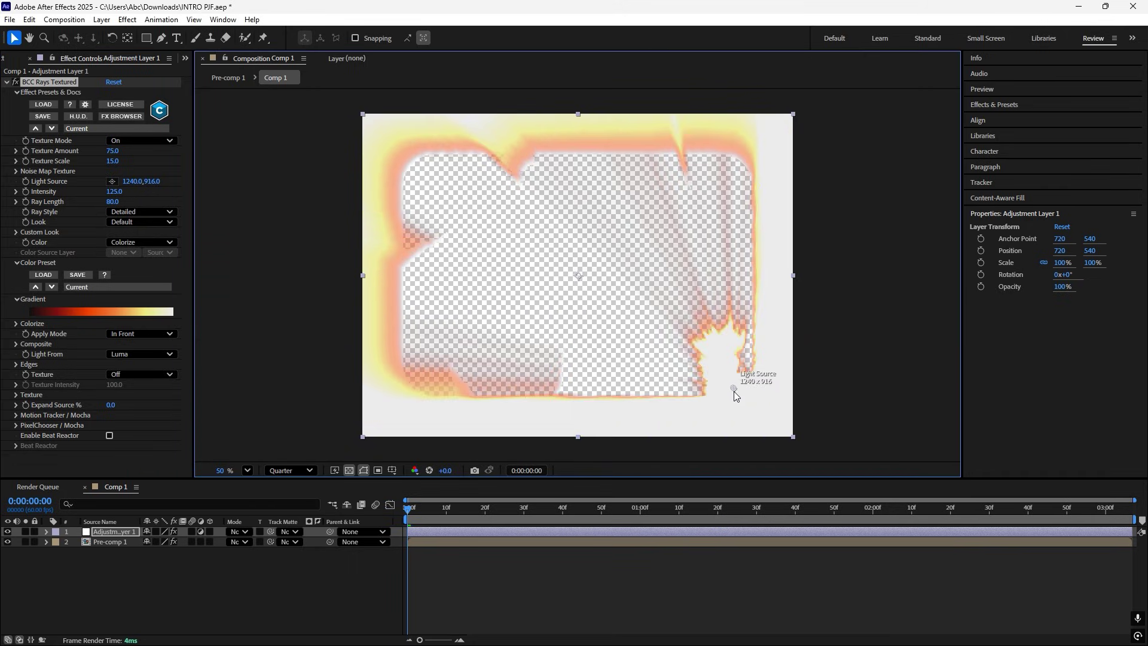
left_click_drag(734, 391, 742, 393)
left_click_drag(114, 154, 84, 154)
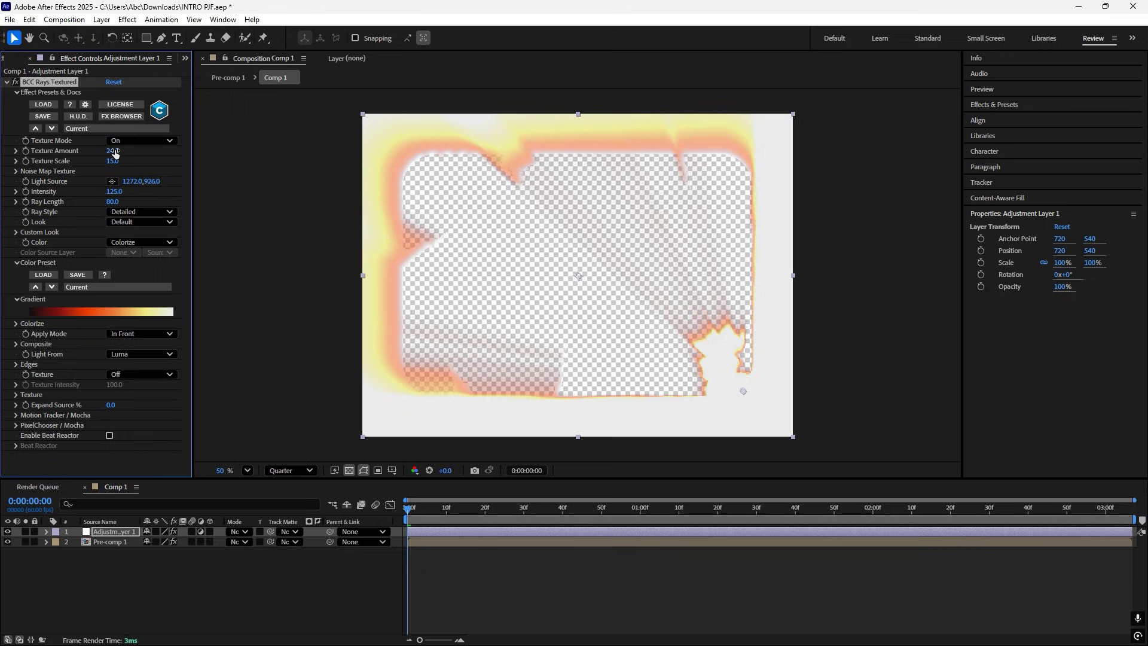
left_click_drag(204, 175, 233, 165)
mouse_move(3, 197)
left_mouse_down()
mouse_move(111, 207)
mouse_move(143, 193)
mouse_move(66, 213)
mouse_move(99, 215)
left_mouse_up()
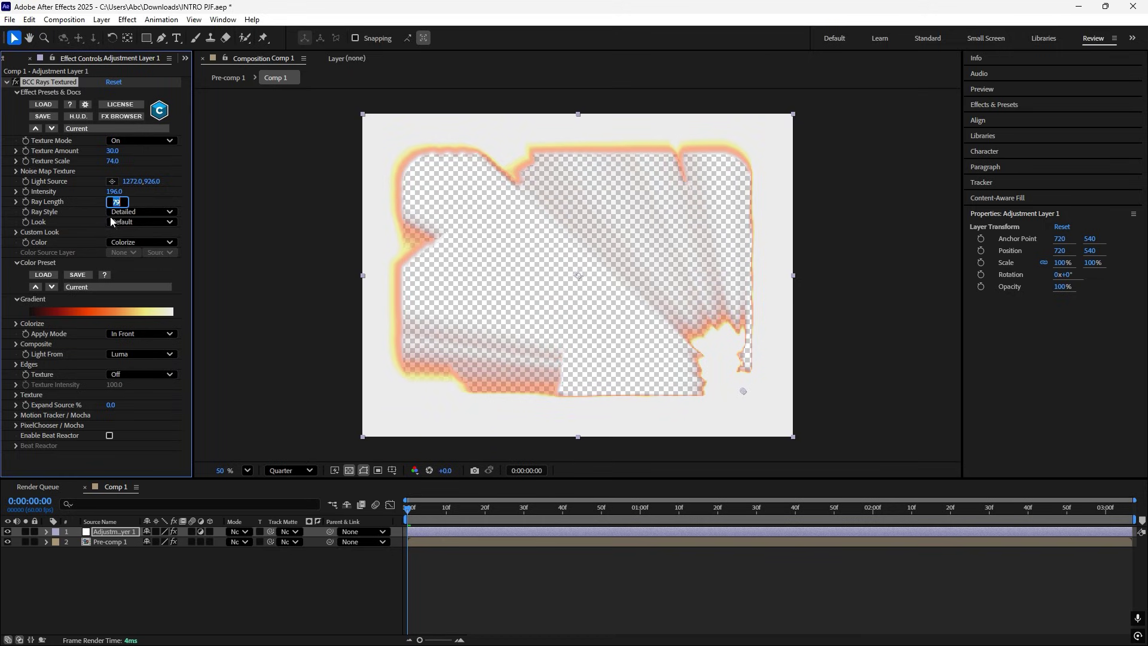
type("60")
key("Return")
left_click_drag(743, 391, 761, 414)
left_click(417, 540)
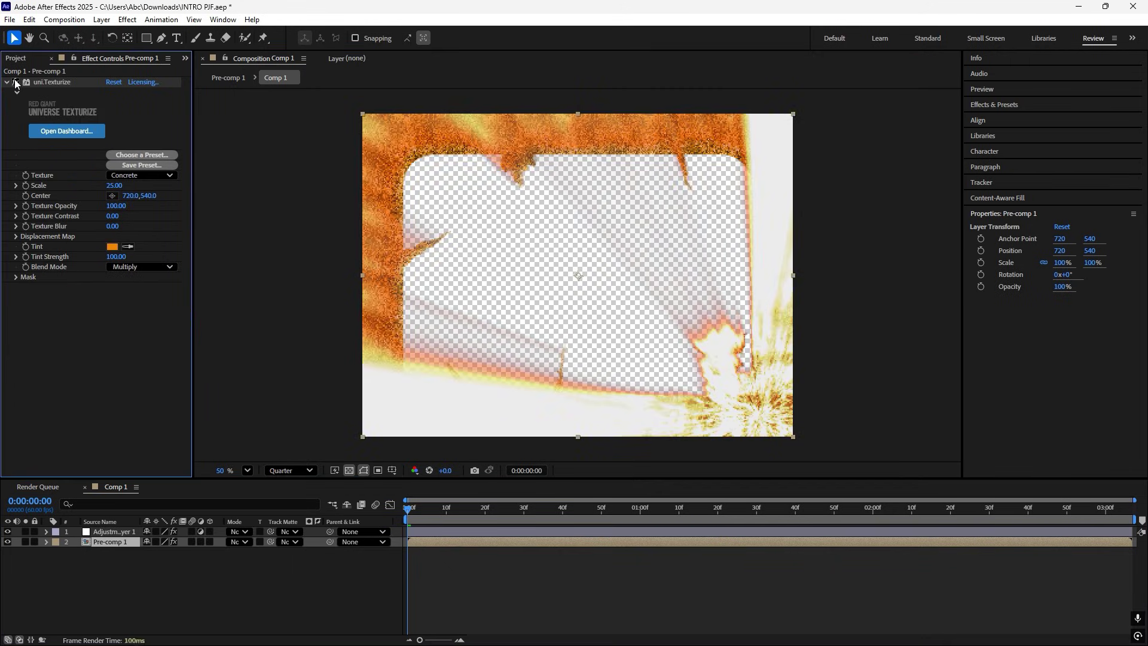
key("ctrl+a")
Nest both layers into Pre-comp 2 and apply BCC Rays Textured to it.
key("ctrl+shift+c")
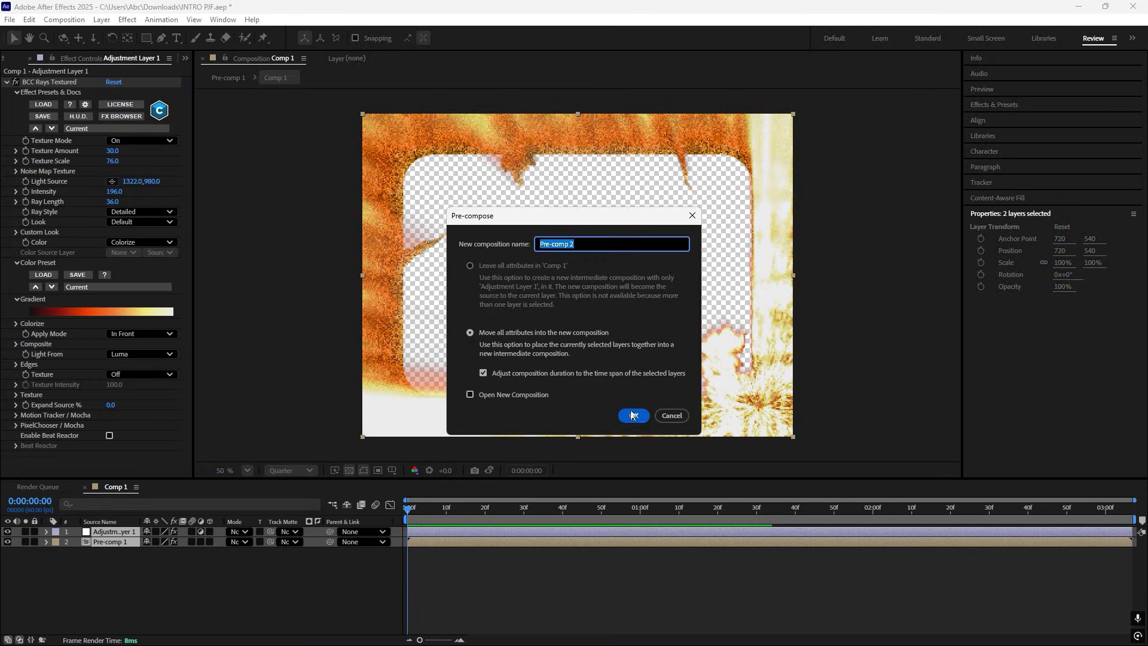
left_click(631, 411)
left_click(503, 593)
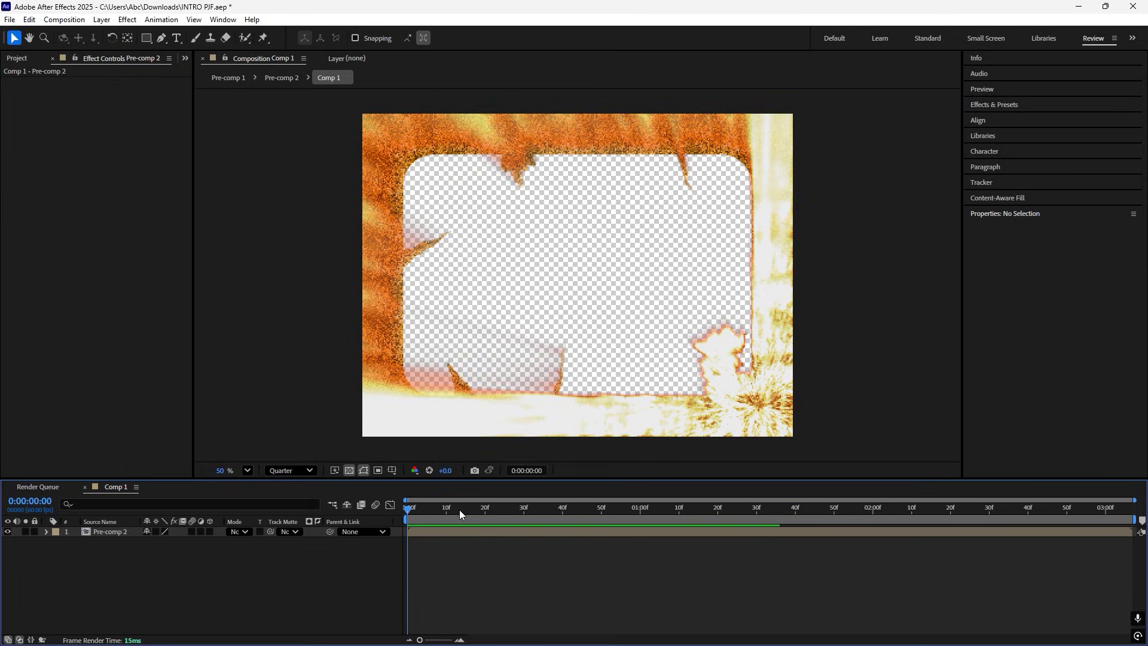
left_click(432, 531)
key("ctrl+space")
type("bcc r")
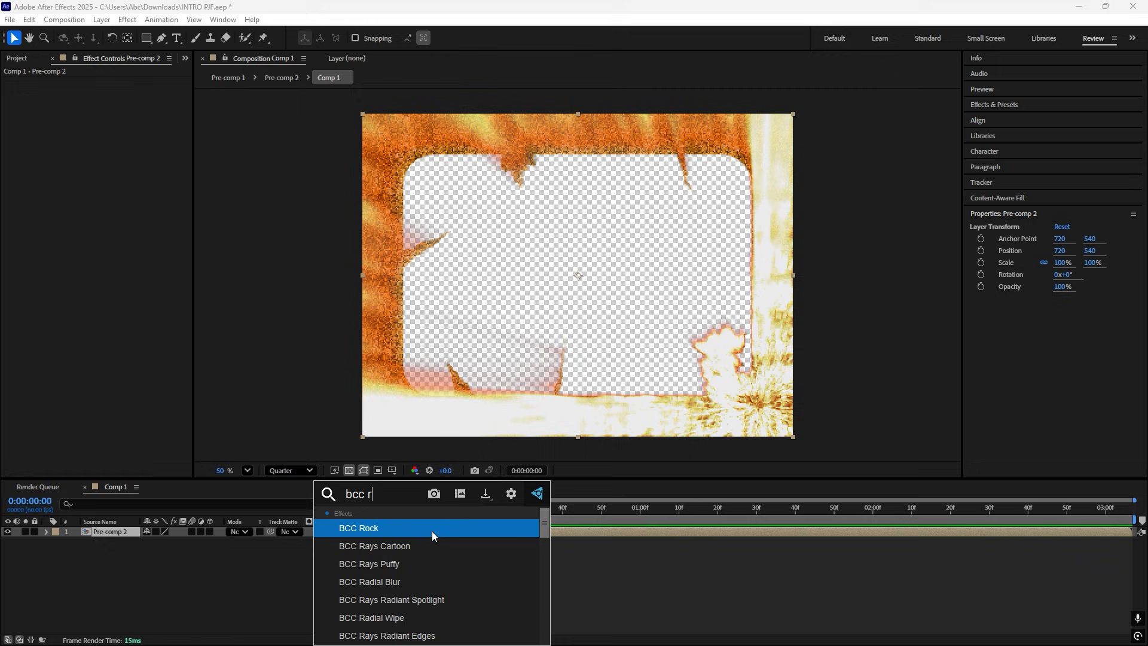
type("ays te")
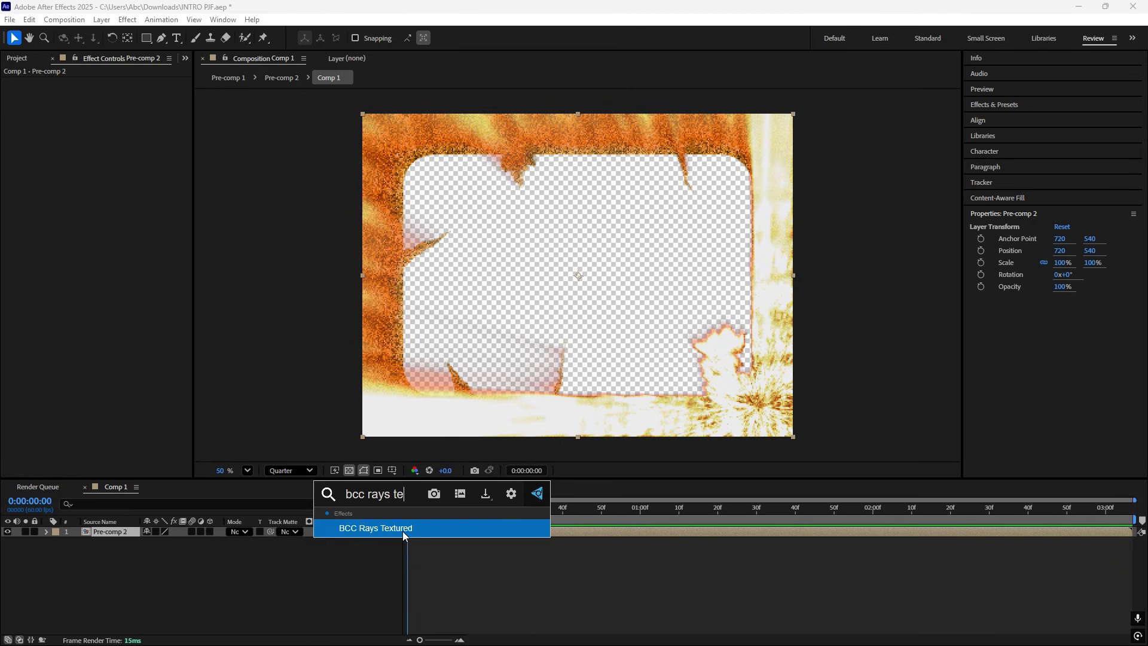
left_click(403, 530)
Place the light source right of centre; set Texture Amount 370, Scale 90, Intensity 110, Ray Length 40.
left_click(112, 182)
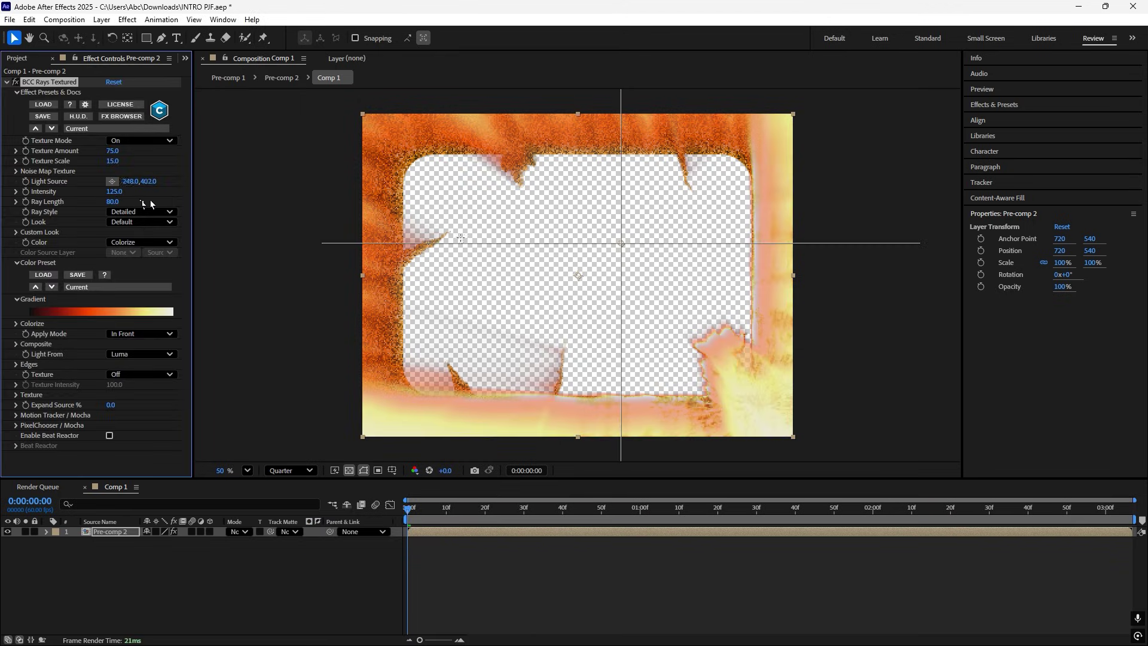
left_click(578, 274)
left_click_drag(586, 289, 627, 289)
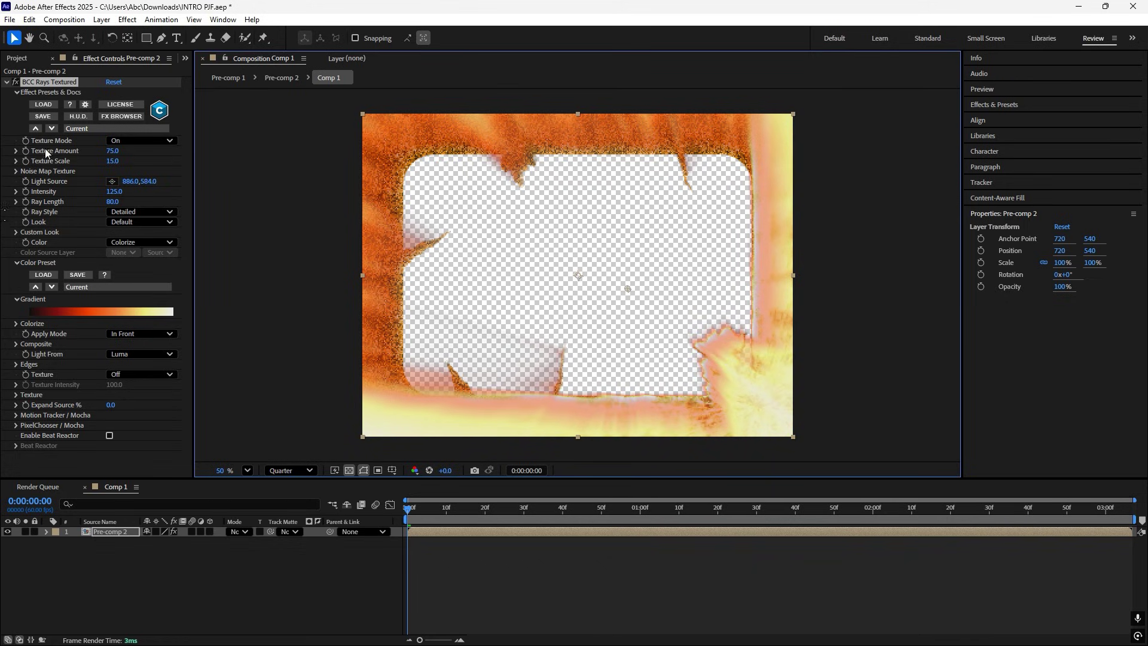
left_click(113, 150)
type("70")
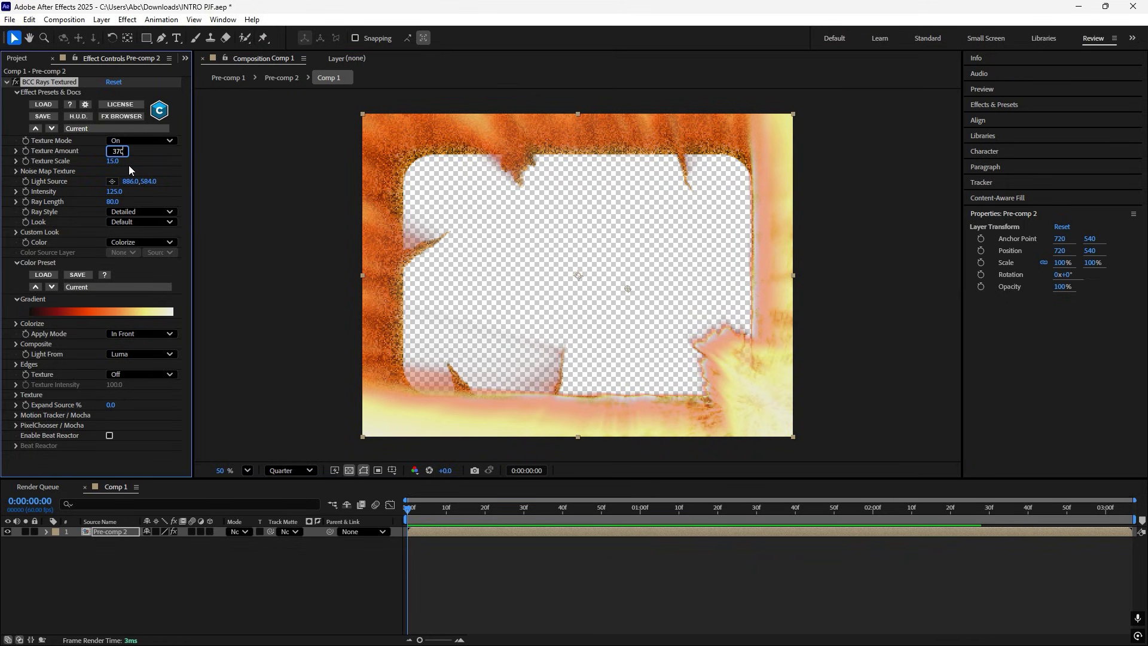
key("Tab")
type("0")
key("Return")
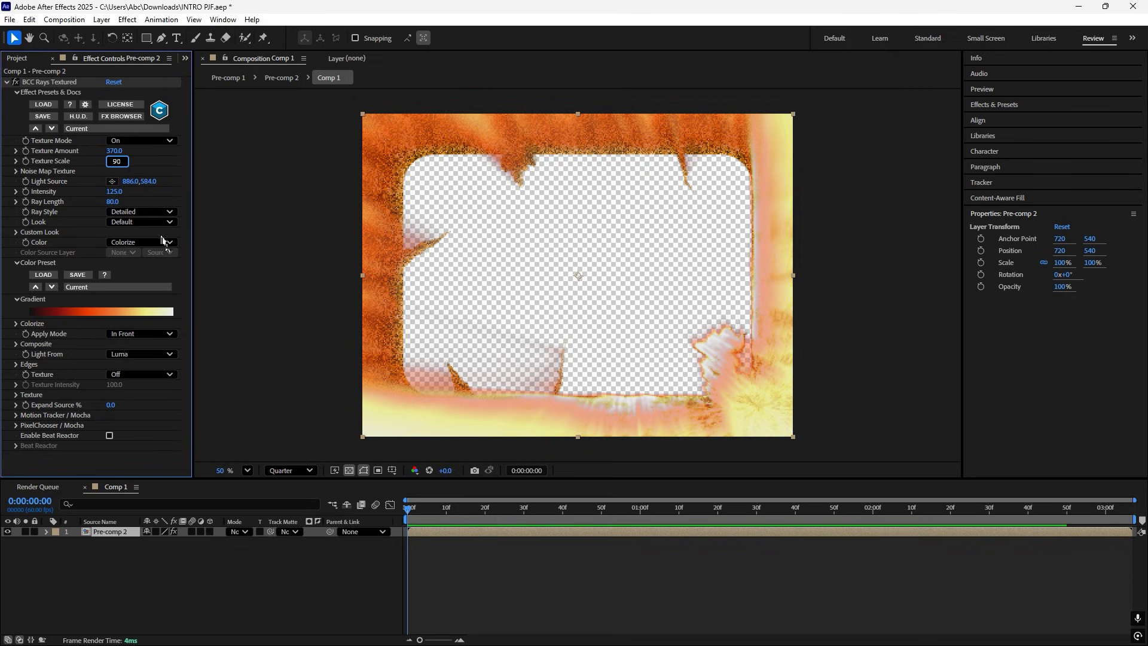
type("110")
key("Return")
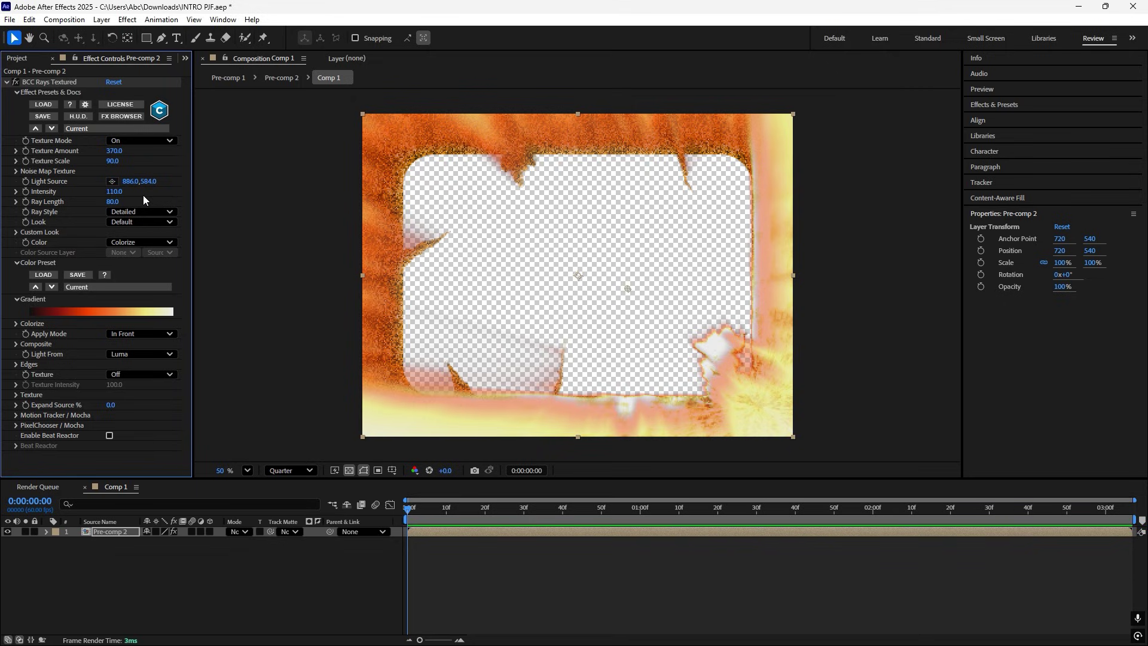
type("40")
key("Return")
Check the frame at Full resolution, return to Quarter, and reselect Pre-comp 2.
left_click(597, 571)
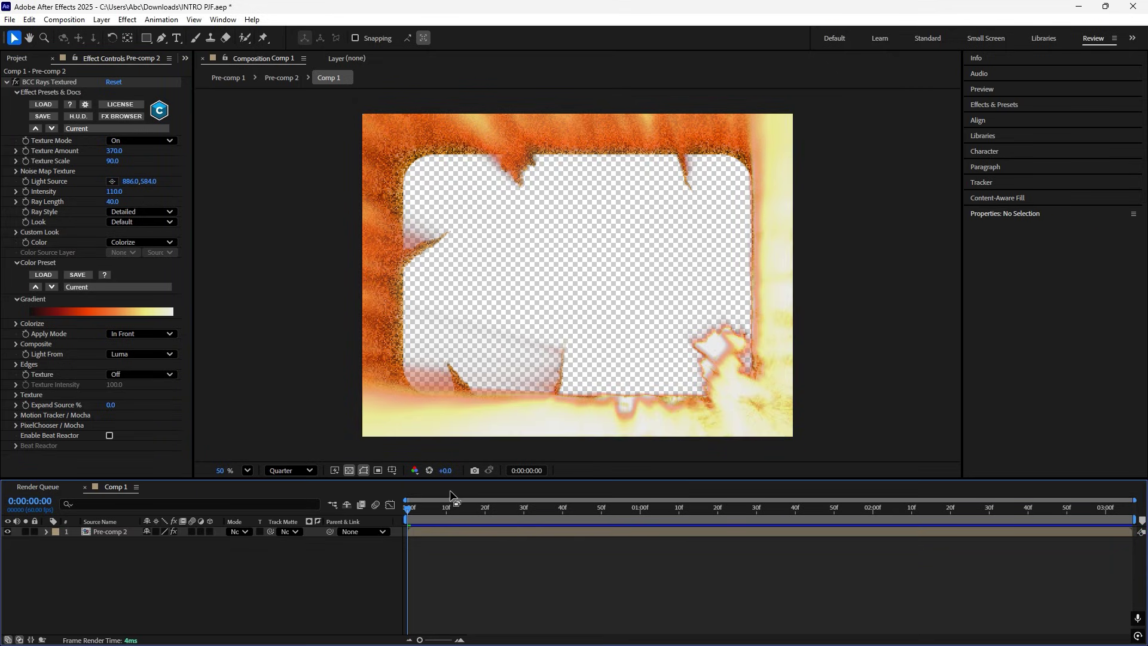
left_click(290, 470)
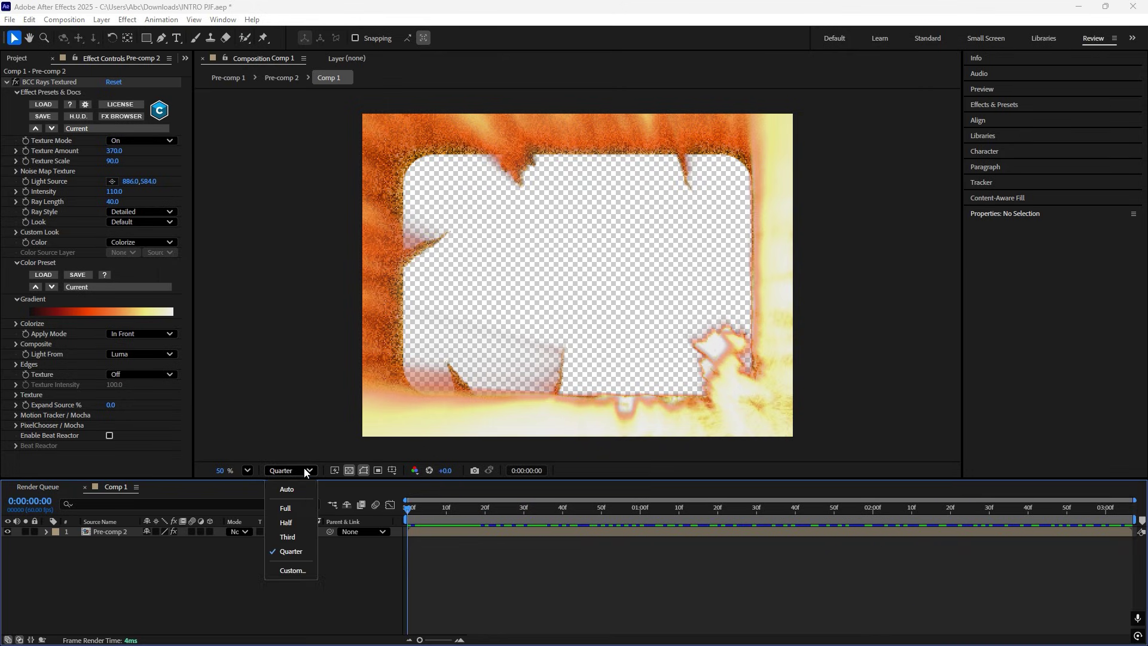
left_click(281, 503)
left_click(283, 471)
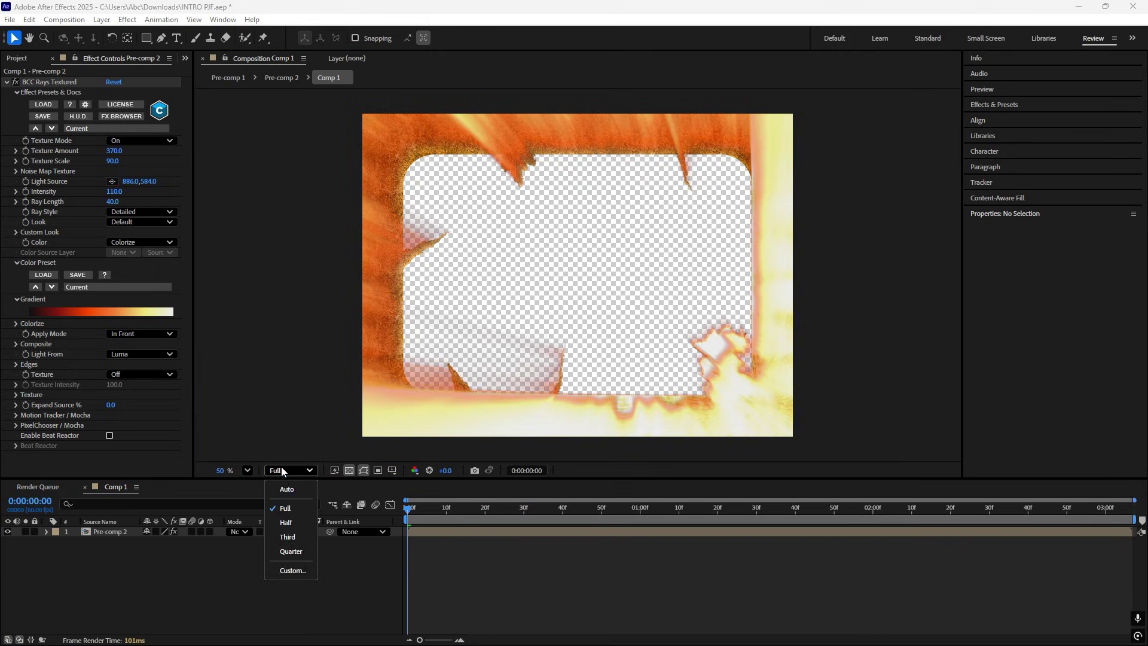
left_click(310, 552)
left_click(426, 533)
key("ctrl+space")
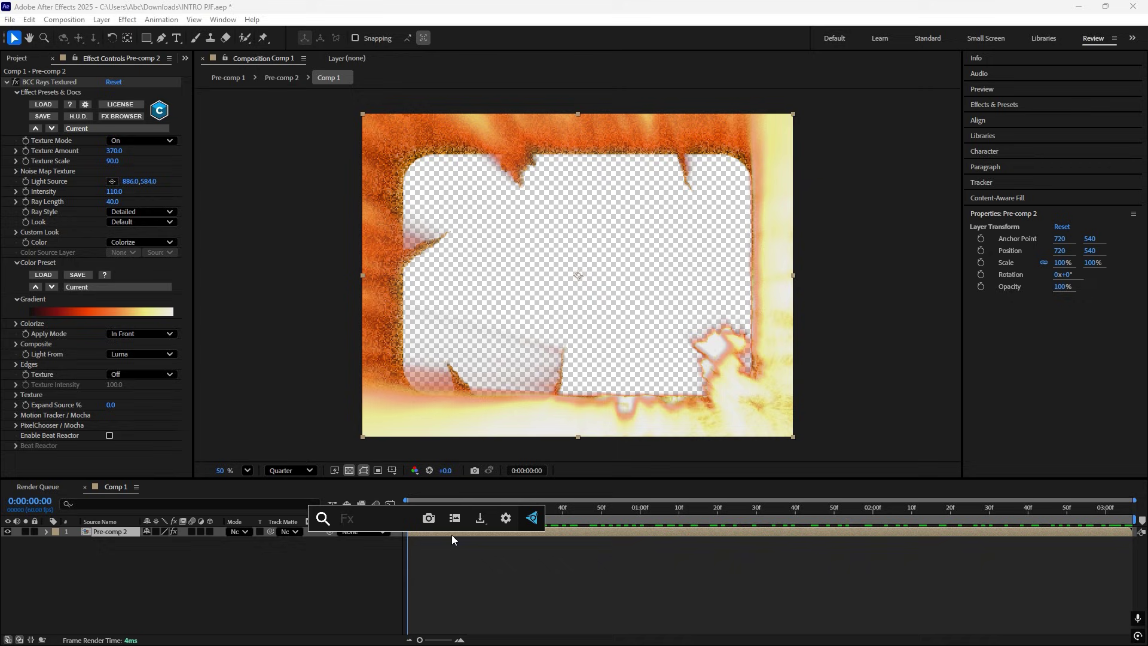
Add Bevel Alpha with Edge Thickness 8 and Light Intensity 0.12.
type("beve")
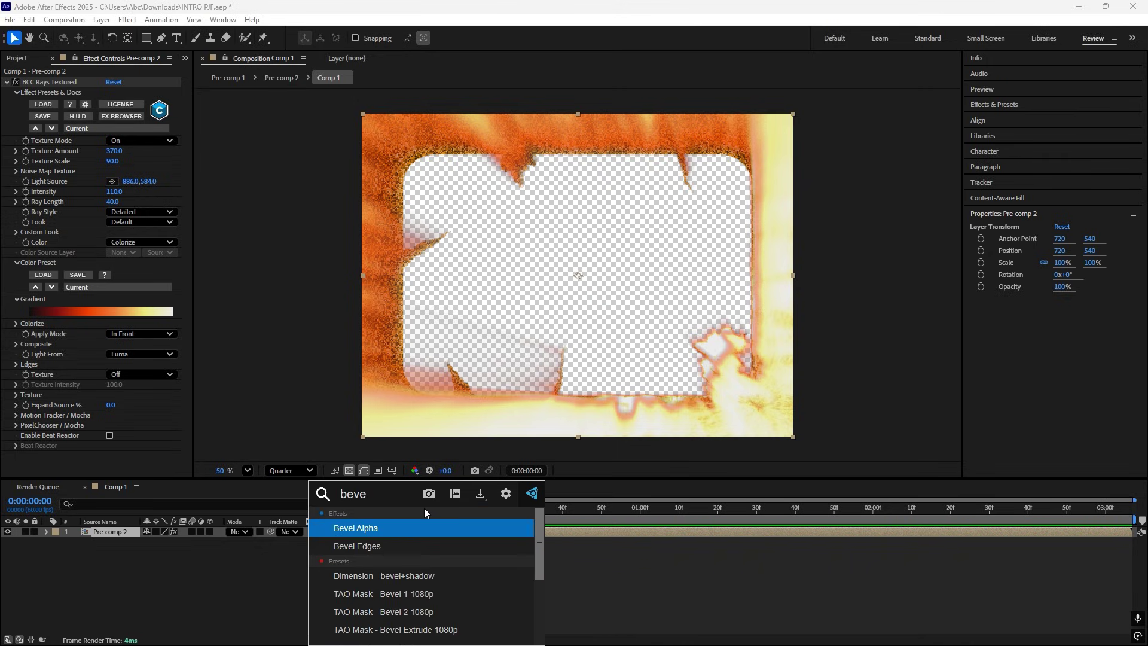
left_click(368, 527)
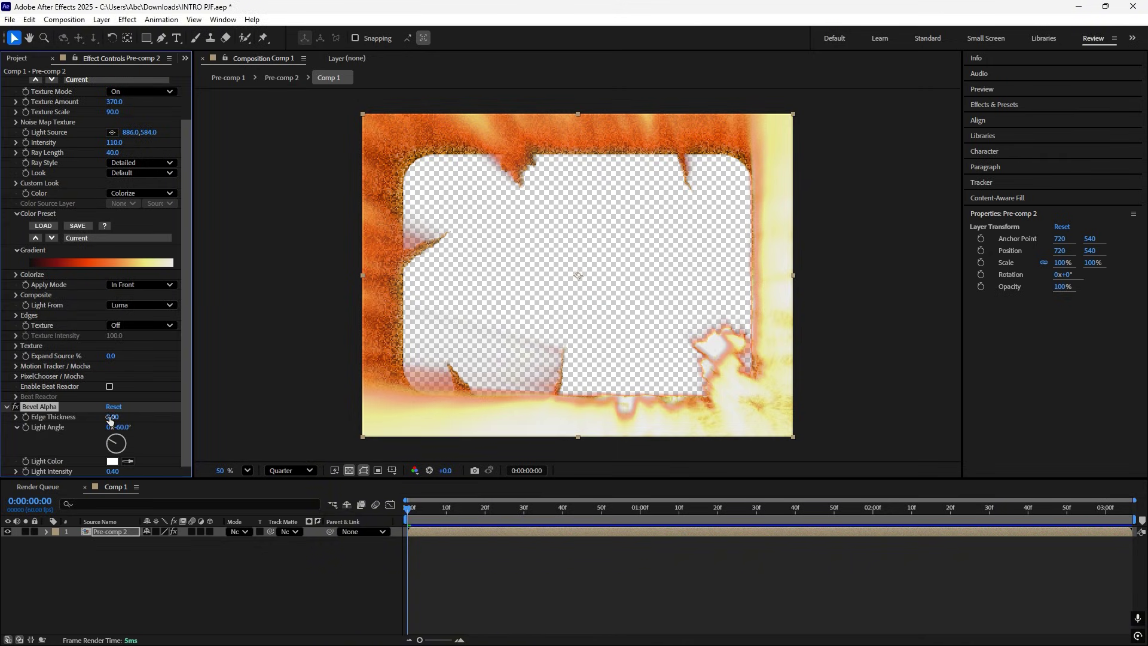
type("8")
left_click(497, 602)
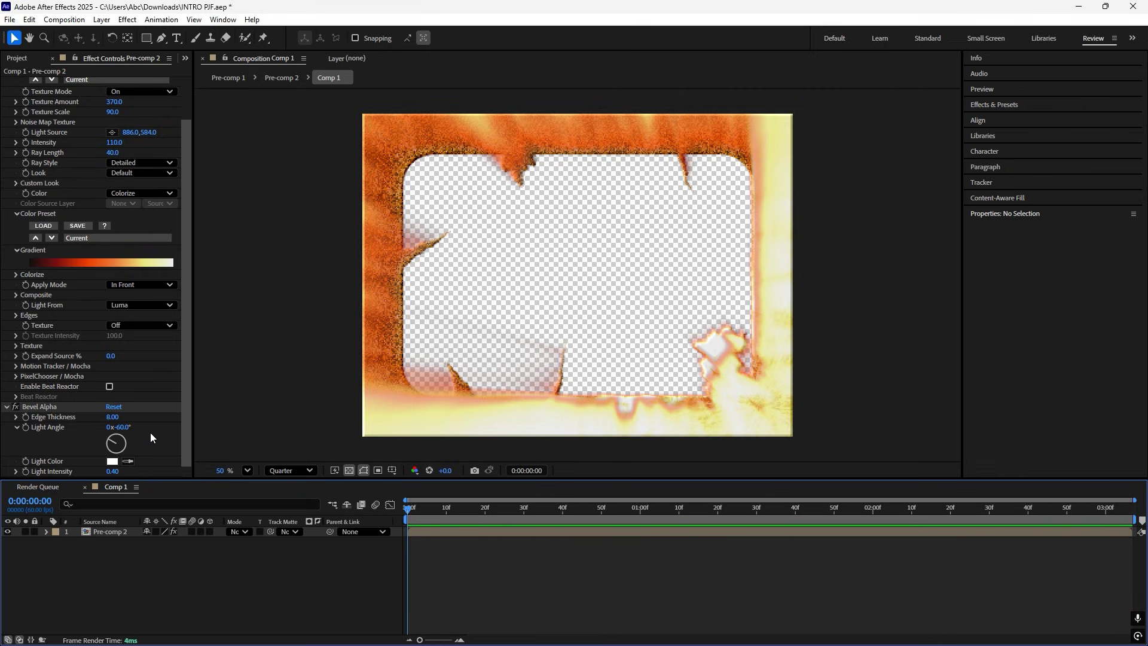
left_click_drag(114, 471, 82, 475)
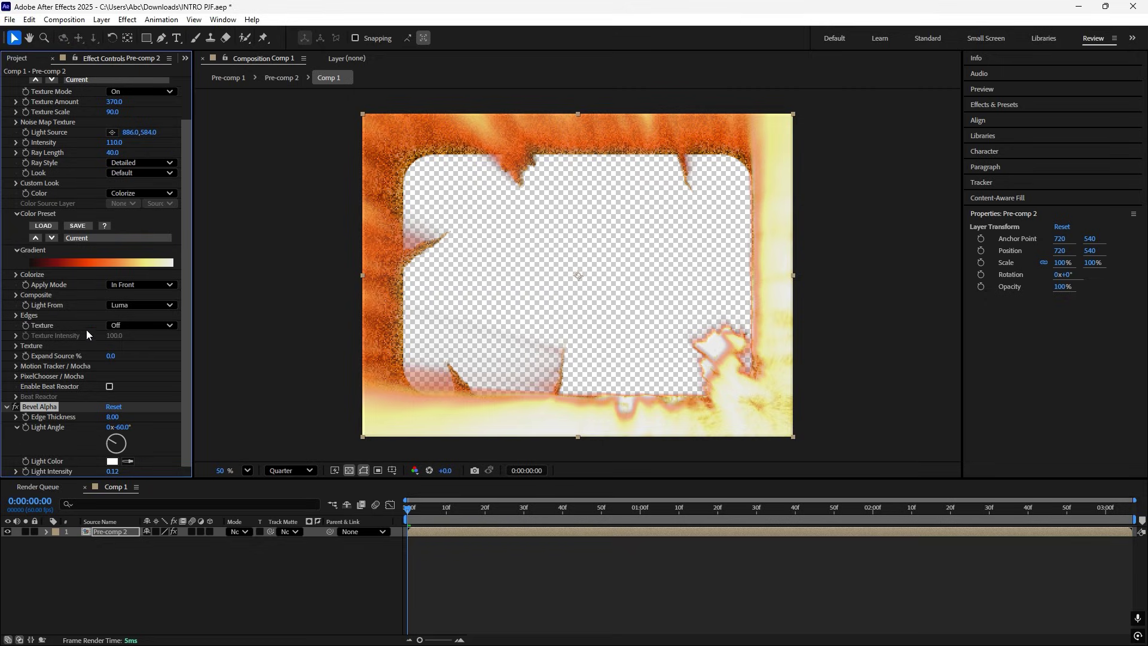
left_click(6, 407, "ctrl")
Add Crate's Godrays to Pre-comp 2.
key("ctrl+space")
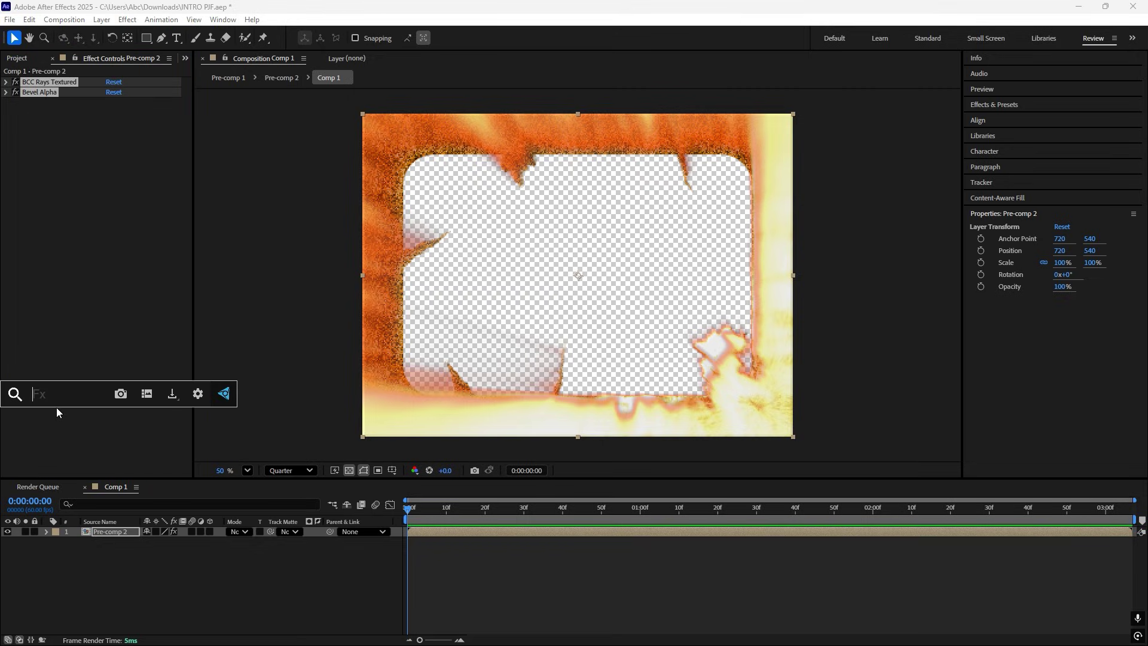
type("crate")
left_click(62, 426)
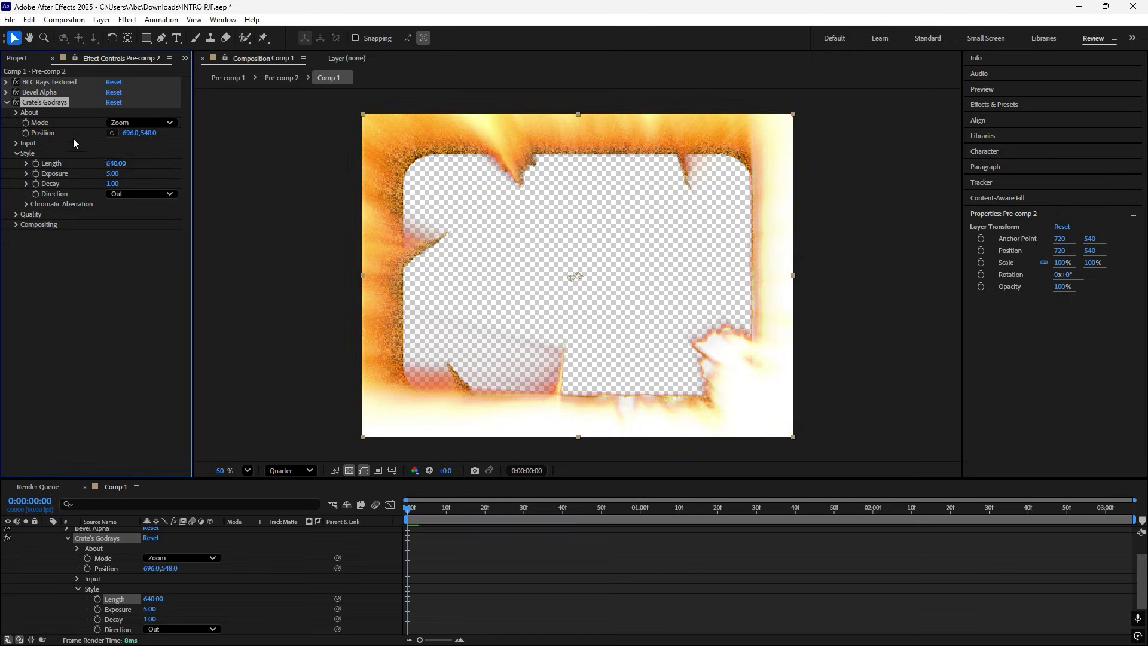
Set the Godrays Length to 1000.
left_click(118, 162)
type("1000")
key("Return")
Add Deep Glow with radius 270 and a low exposure of about 0.1.
key("ctrl+space")
type("deep")
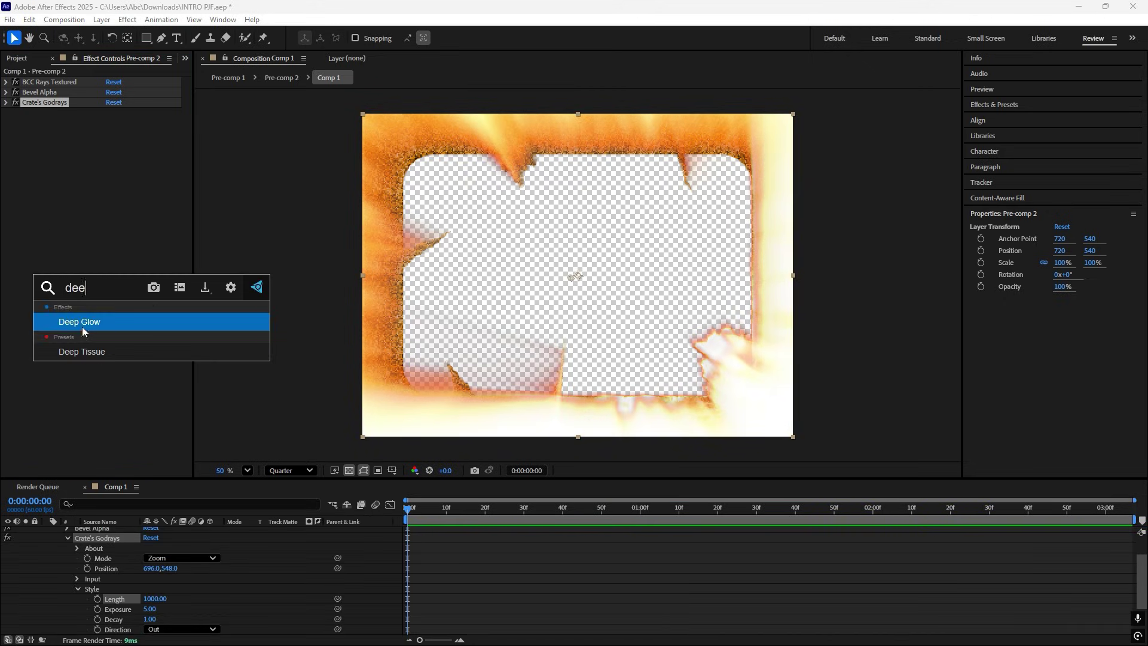
left_click(82, 323)
left_click(118, 133)
type("270")
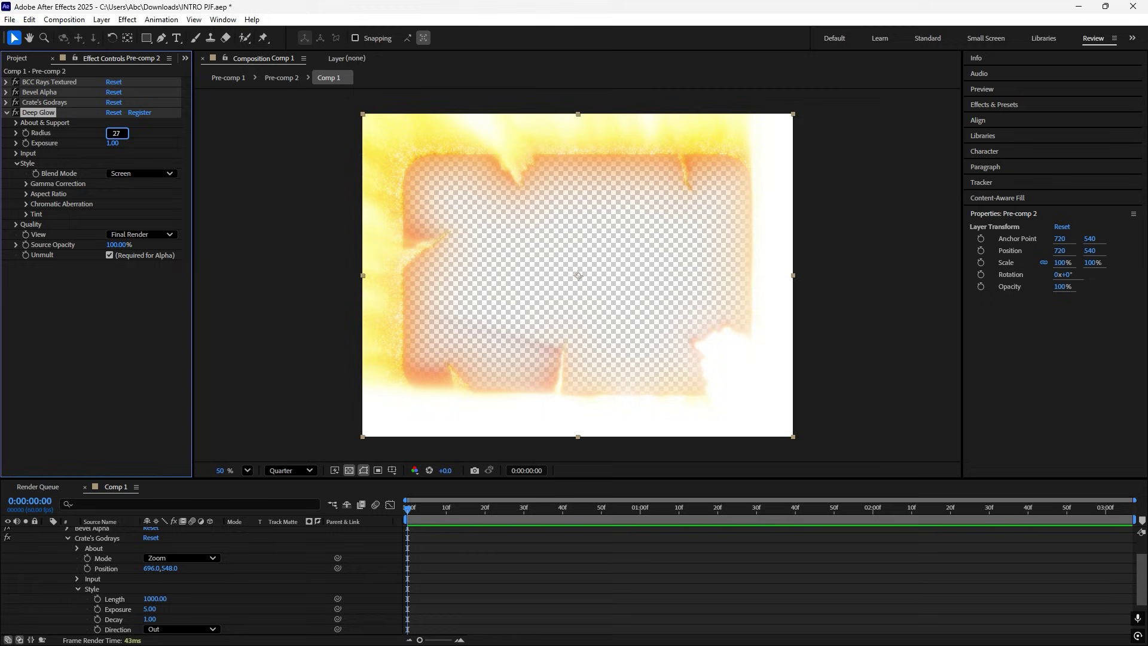
key("Tab")
type("0.1")
key("Return")
left_click_drag(112, 143, 107, 146)
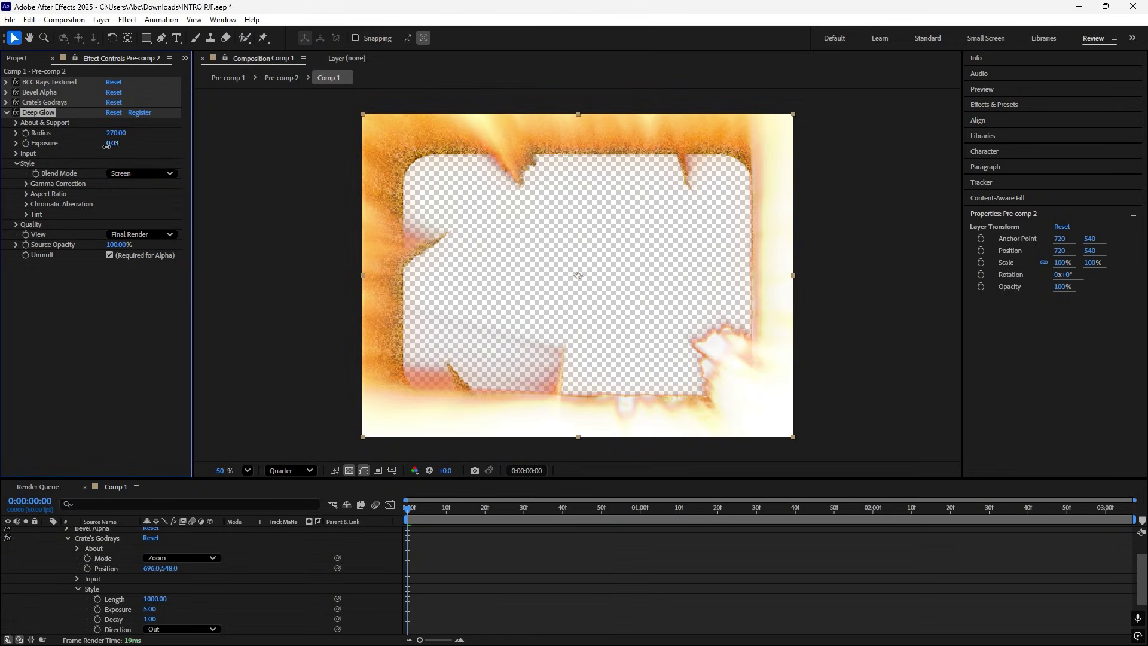
Add a Drop Shadow at 63% opacity with greatly increased softness.
key("ctrl+space")
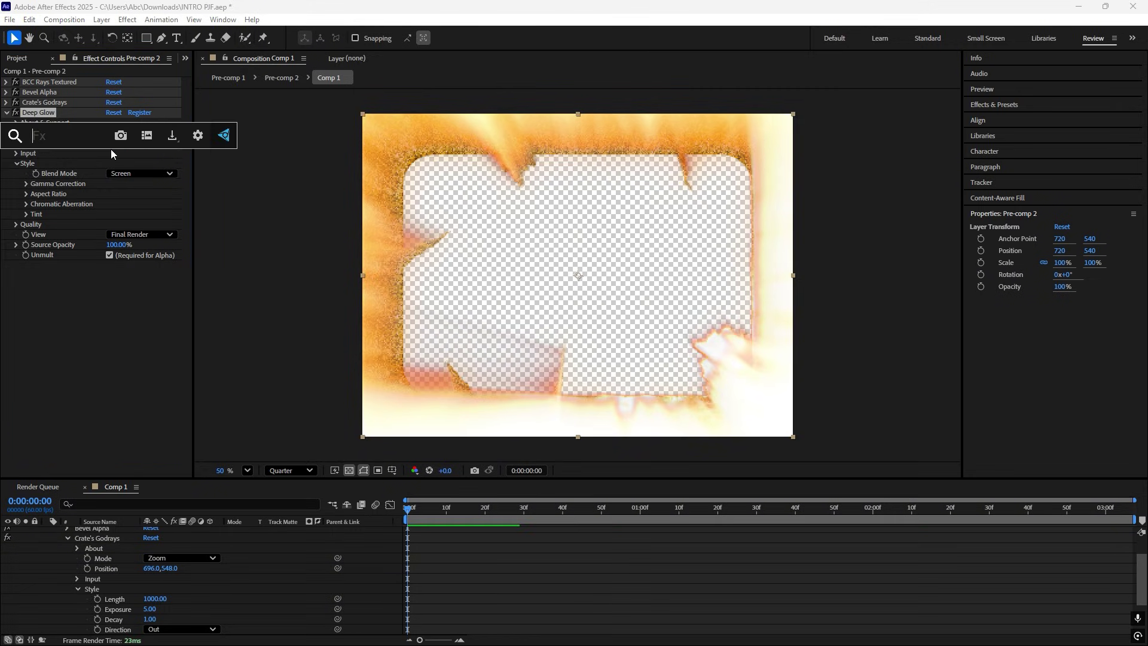
type("drop")
left_click(60, 177)
left_click_drag(110, 285, 132, 286)
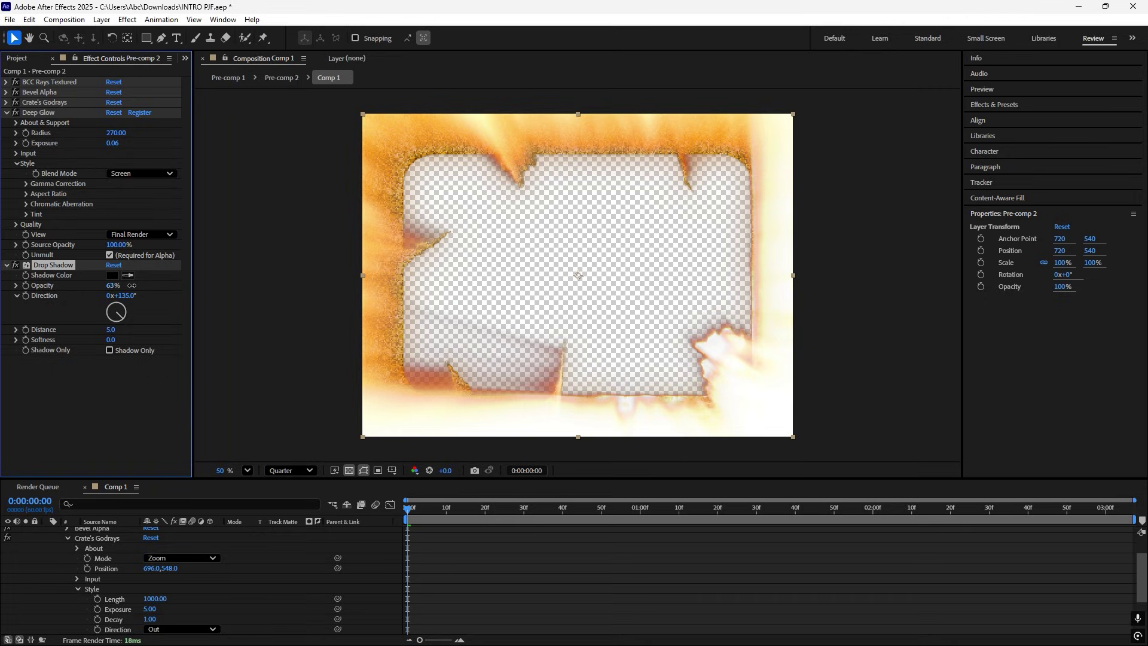
left_click_drag(108, 339, 558, 347)
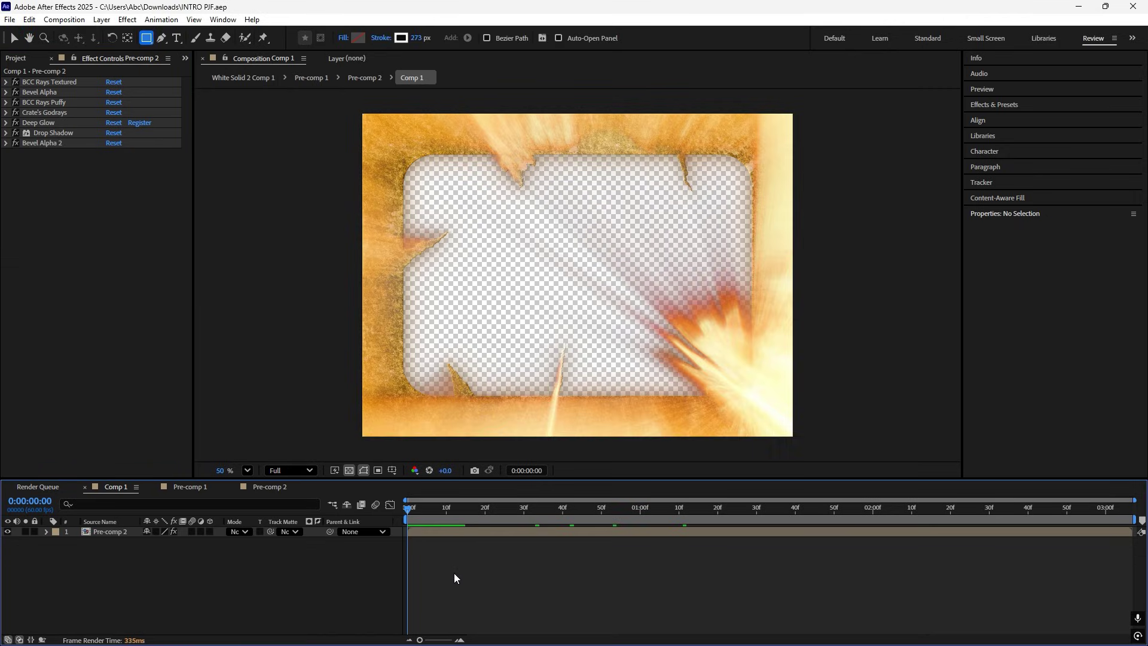
Create an orange solid of colour F39208 and move it below Pre-comp 2.
key("ctrl+y")
left_click(564, 415)
type("F39208")
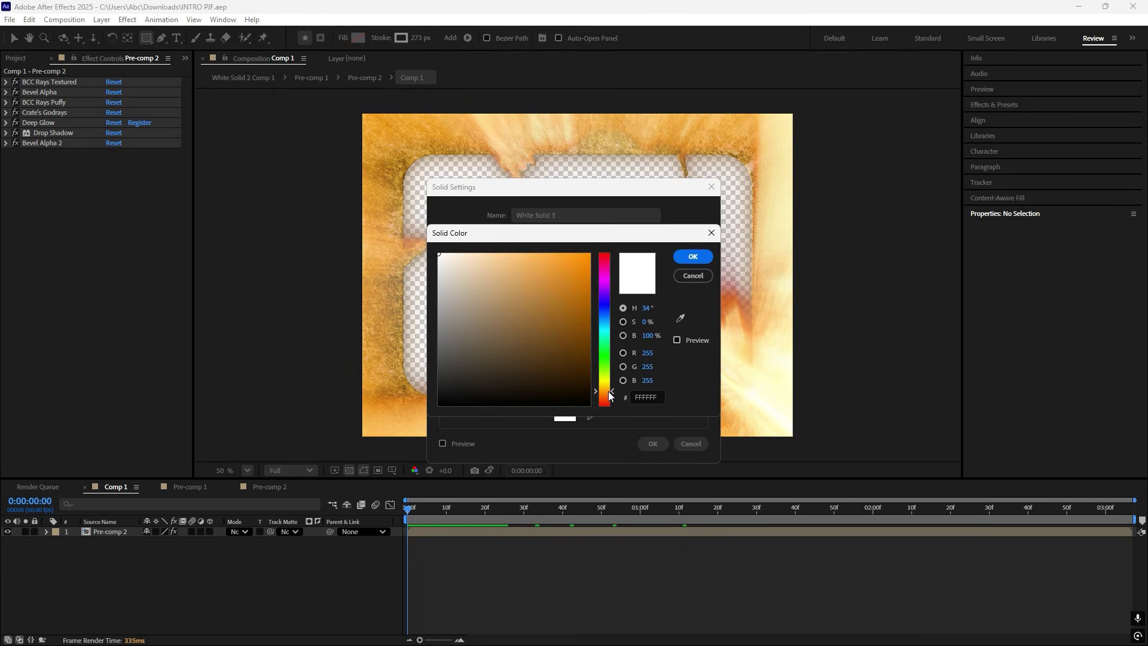
key("Return")
left_click(653, 443)
key("ctrl+Down")
Keyframe the orange solid's Opacity from 100% at the start to 0% at the comp's end.
key("ctrl+bracketright")
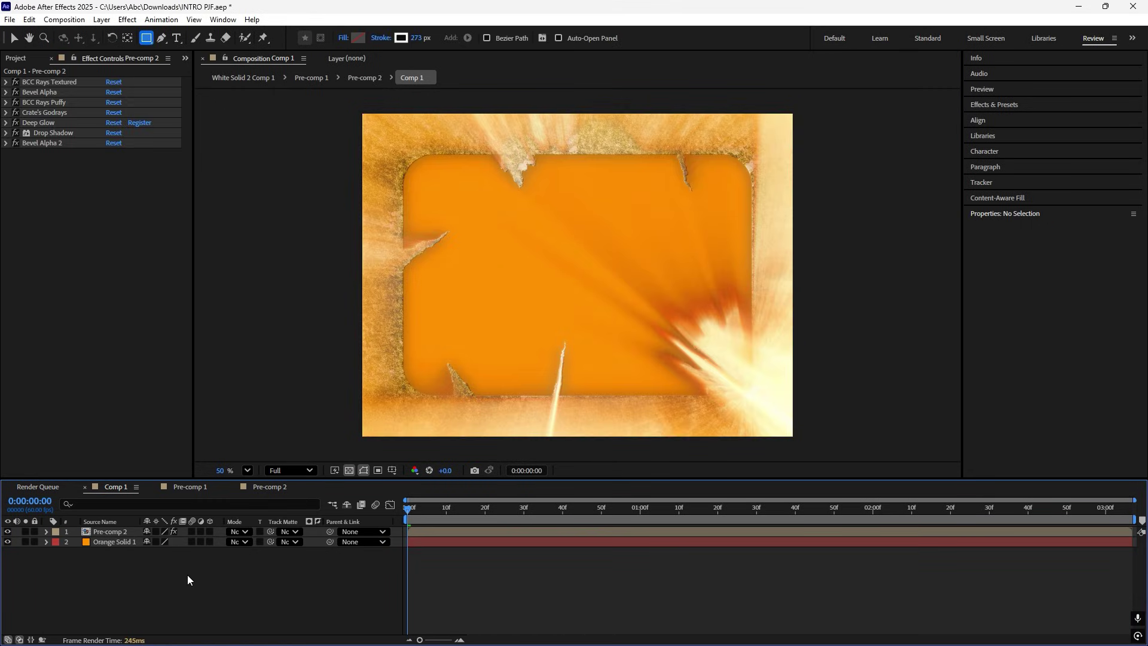
left_click(182, 576)
key("t")
left_click(76, 562)
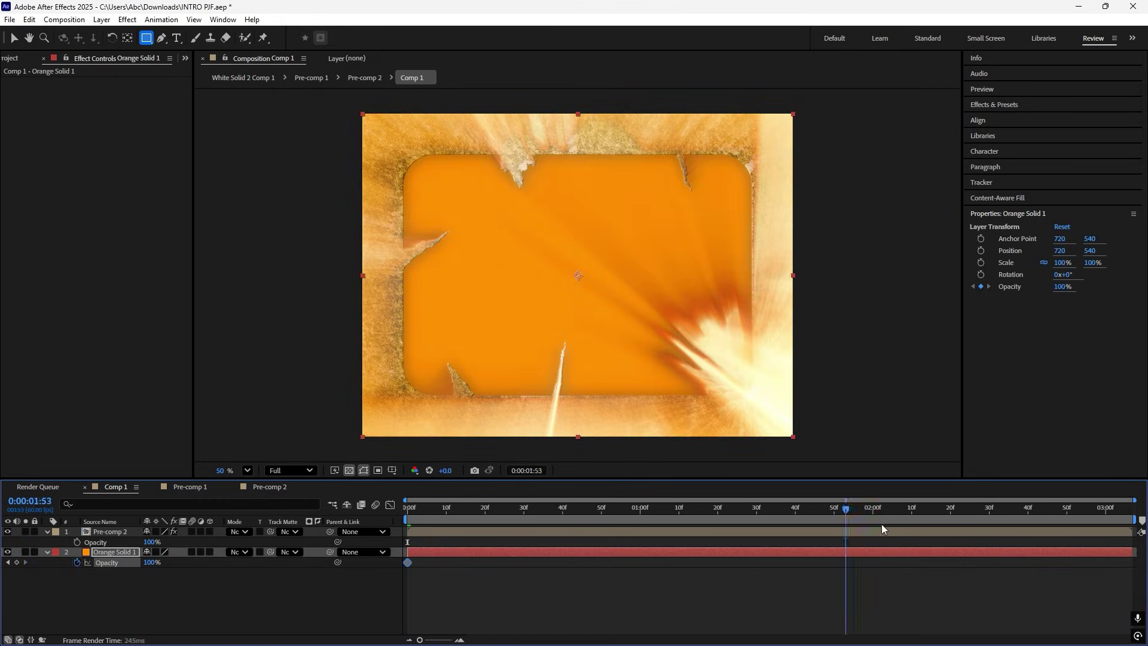
key("End")
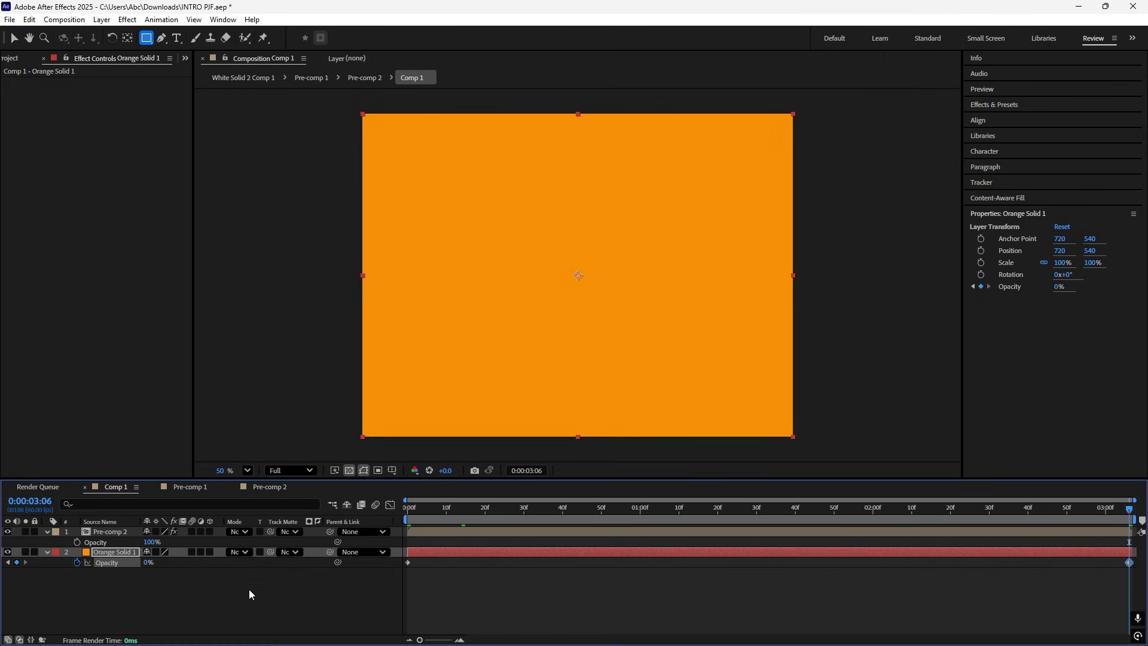
left_click(250, 590)
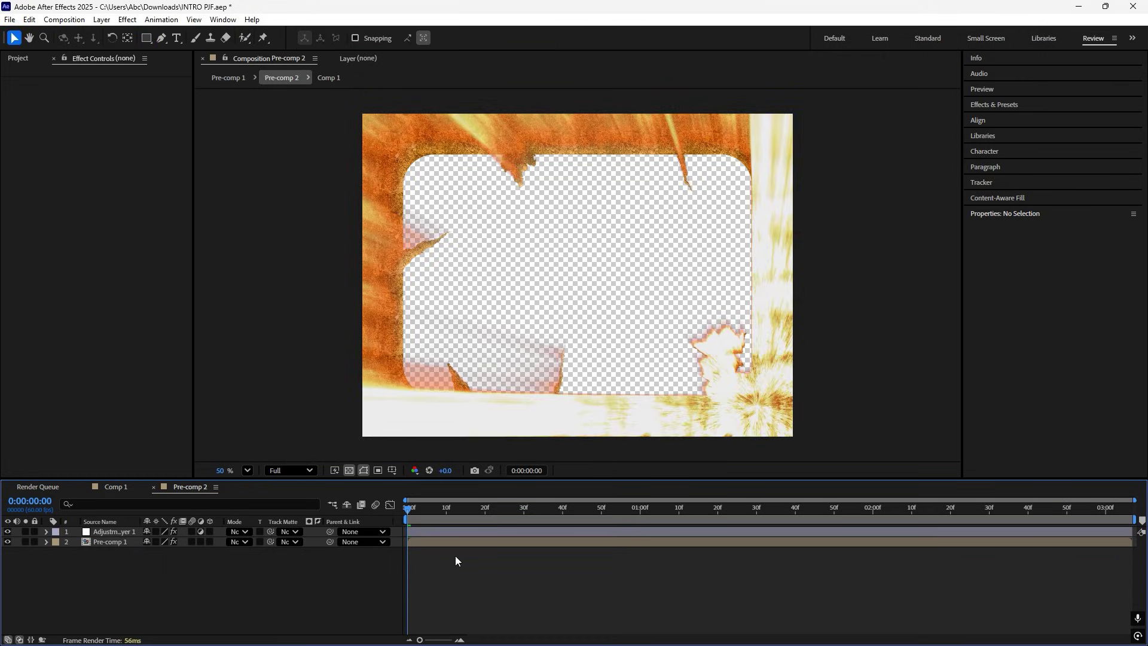
Lower the BCC Rays texture scale on Adjustment Layer 1, then select White Solid 2 in Pre-comp 1.
left_click(417, 531)
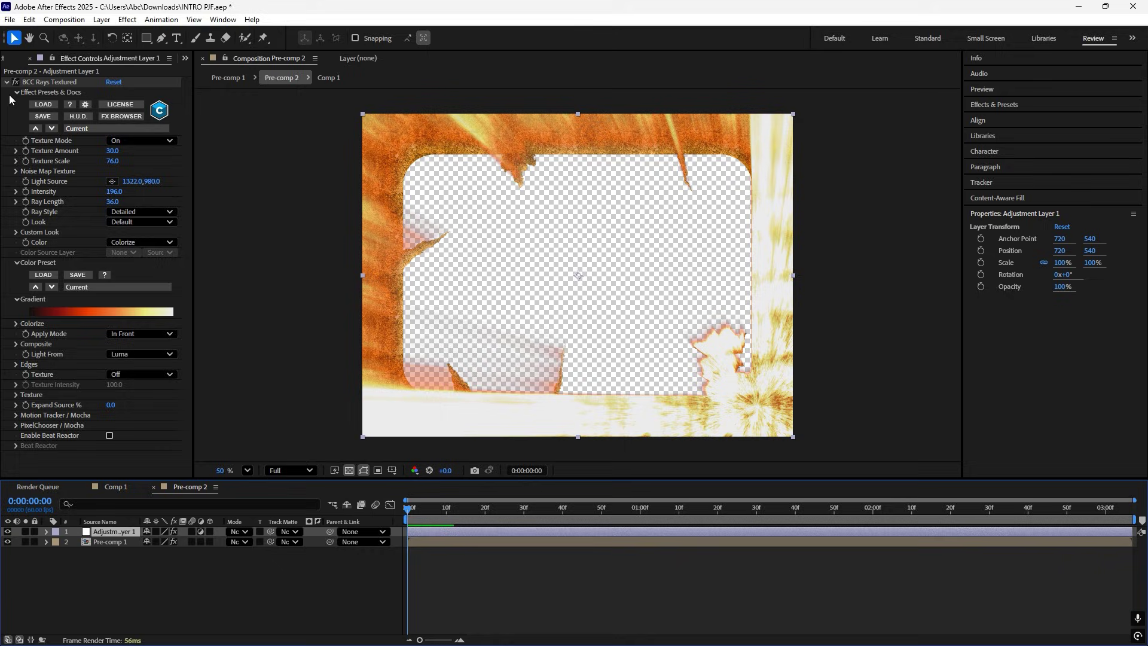
left_click(110, 191)
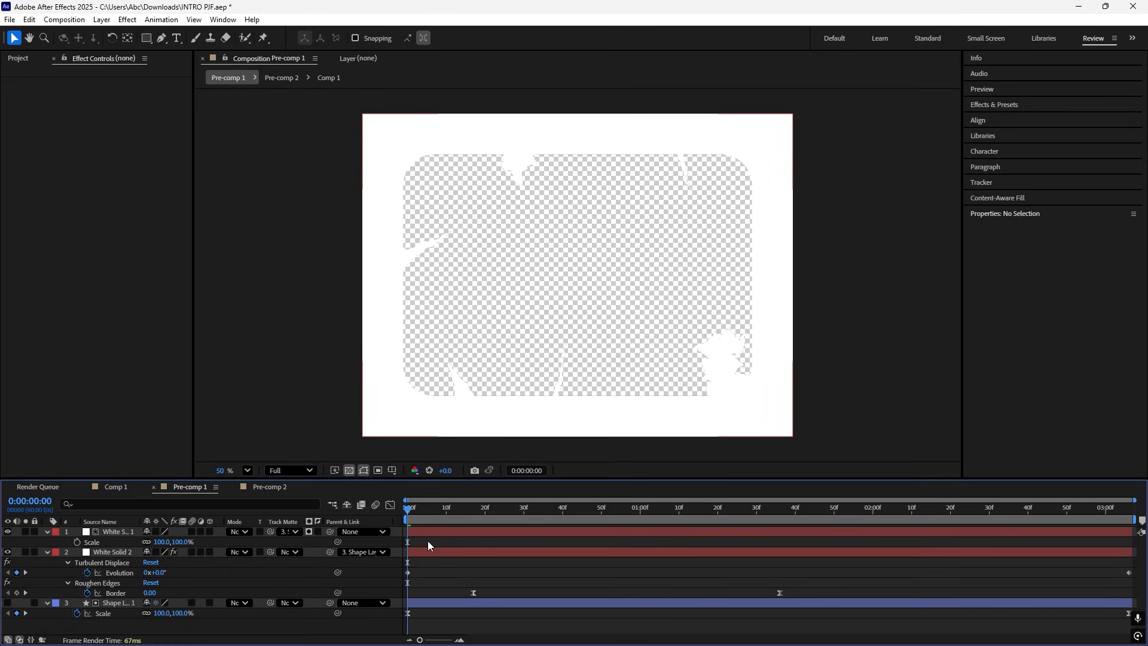
left_click(426, 540)
Pre-compose White Solid 2 with all attributes moved, and parent it to the Shape Layer.
key("ctrl+shift+c")
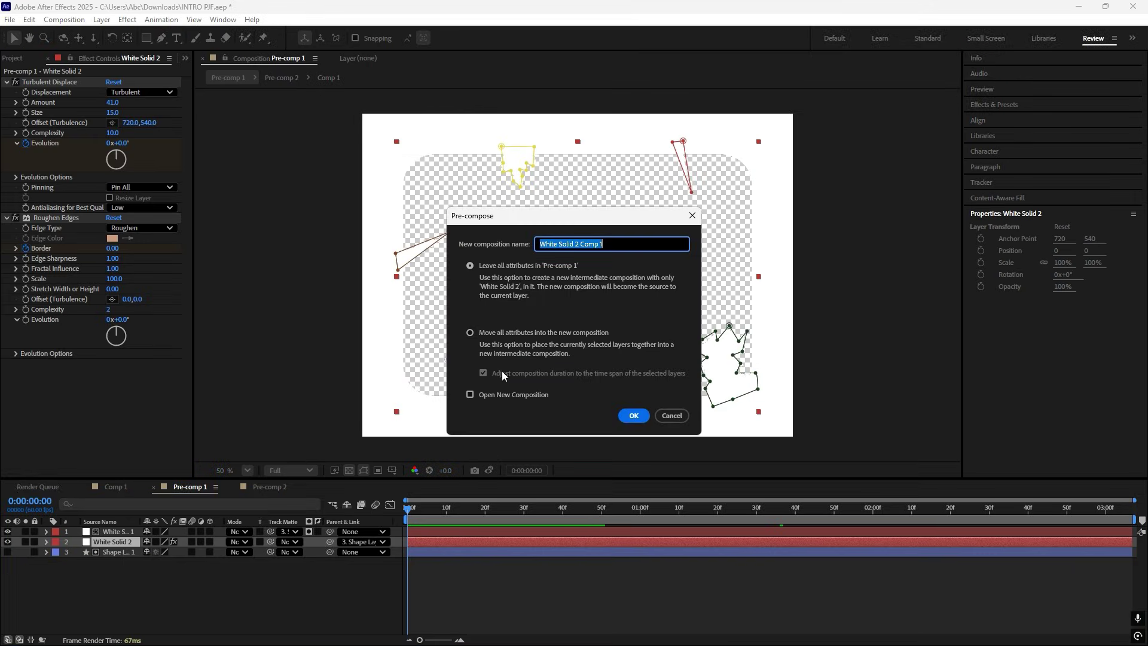
left_click(526, 336)
key("Return")
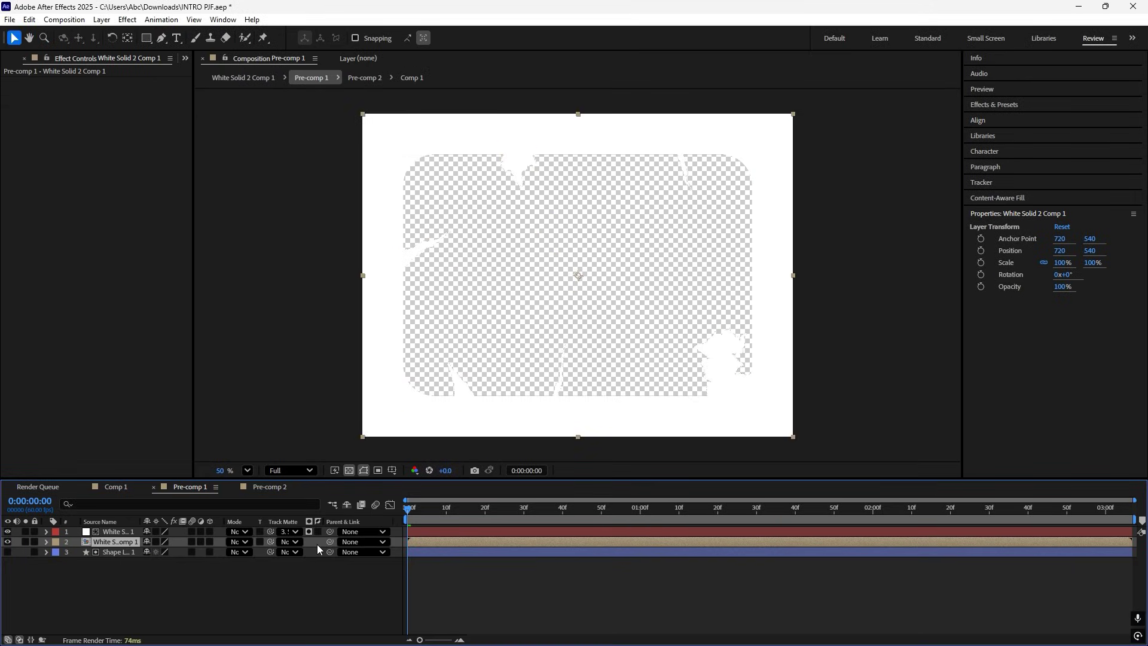
left_click_drag(329, 541, 135, 556)
Draw a rectangle mask over the frame's lower-right corner and duplicate the masked layer.
left_click(149, 40)
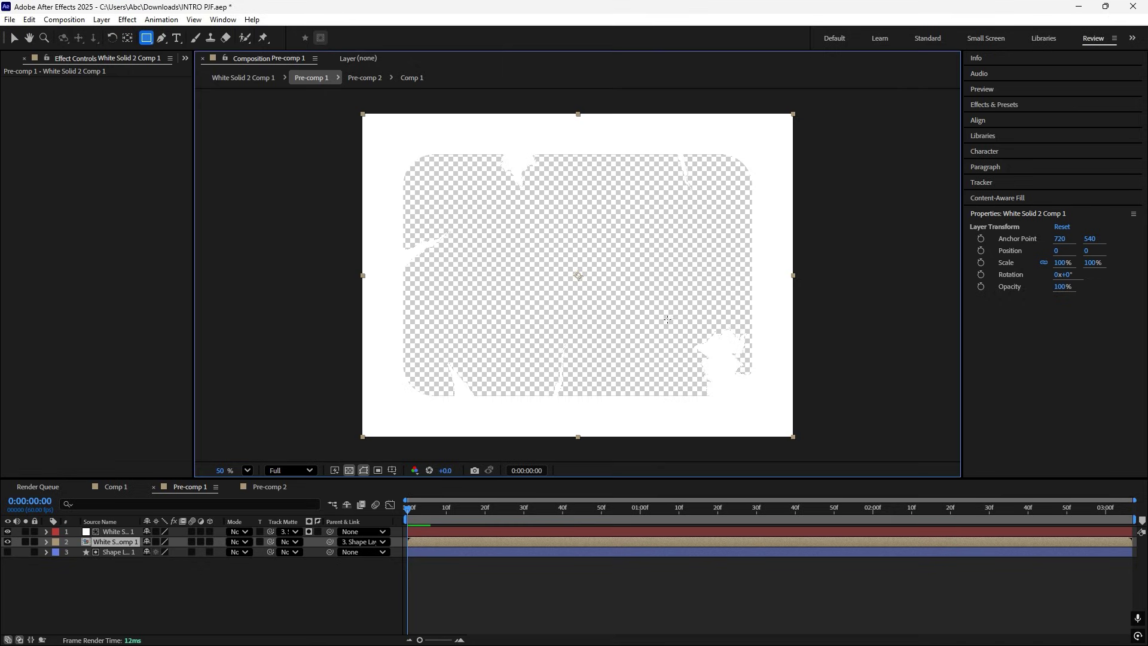
left_click_drag(661, 318, 821, 461)
left_click(516, 591)
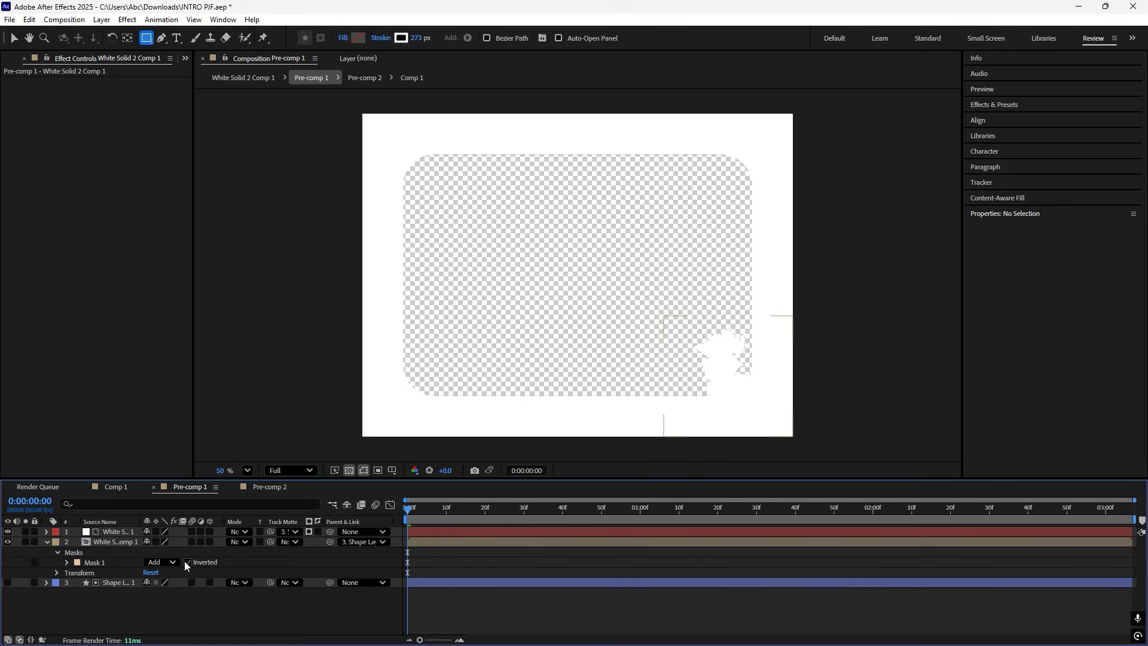
left_click(103, 539)
key("ctrl+d")
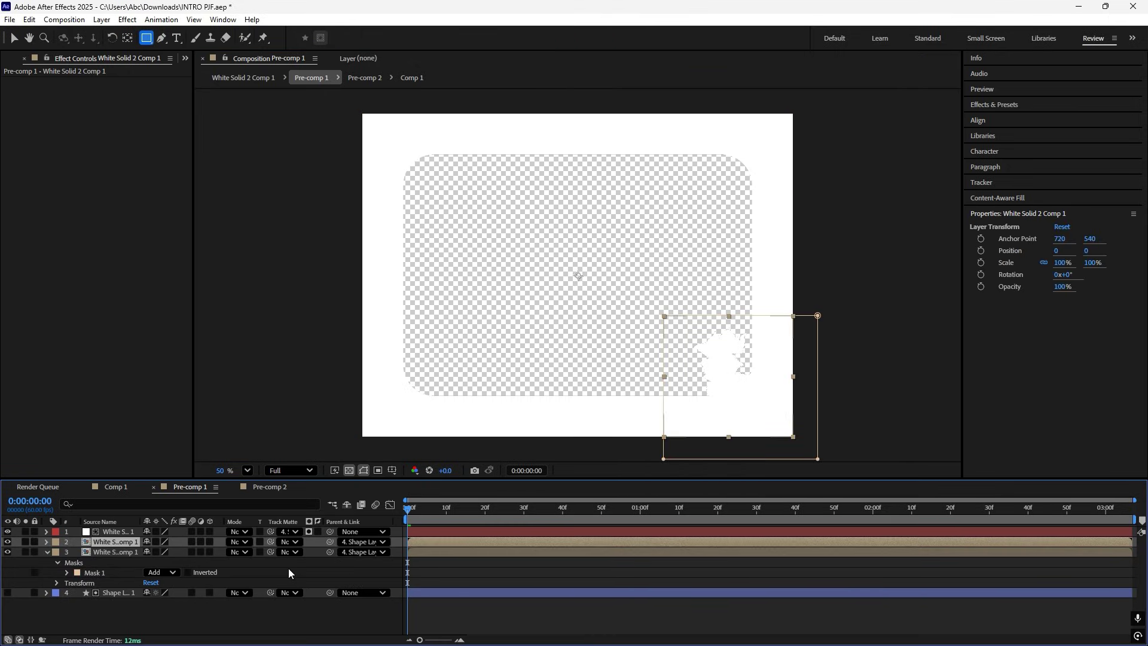
left_click(460, 551)
Paste BCC Rays Textured onto the duplicate, with Texture Scale 74 and Ray Length 28.
key("ctrl+v")
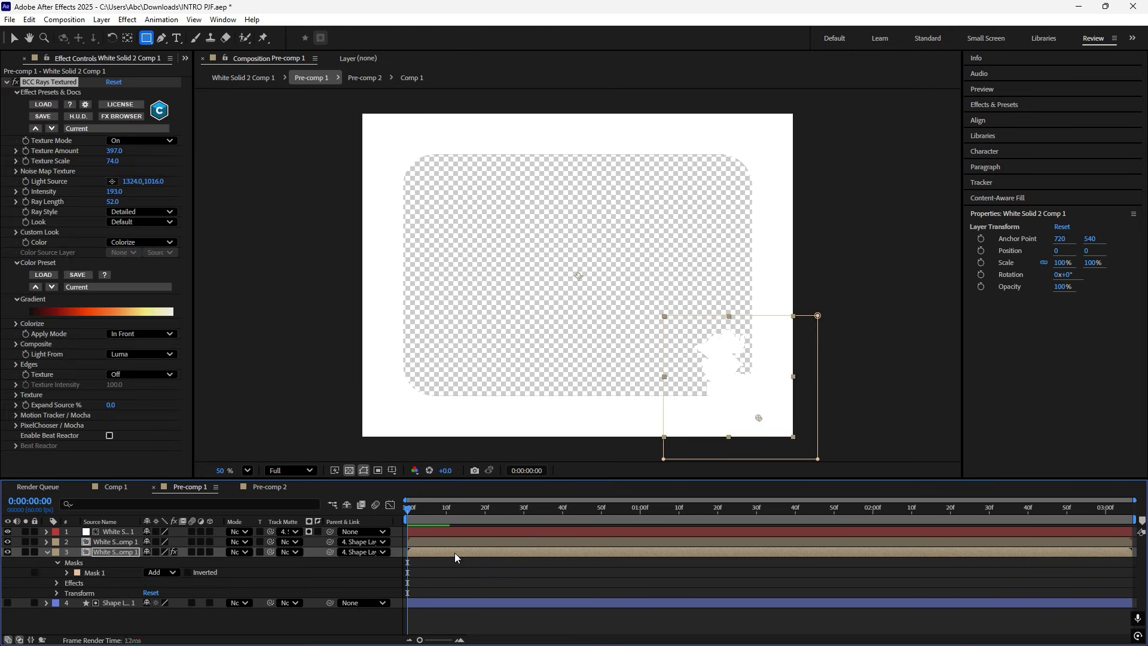
left_click_drag(105, 161, 115, 158)
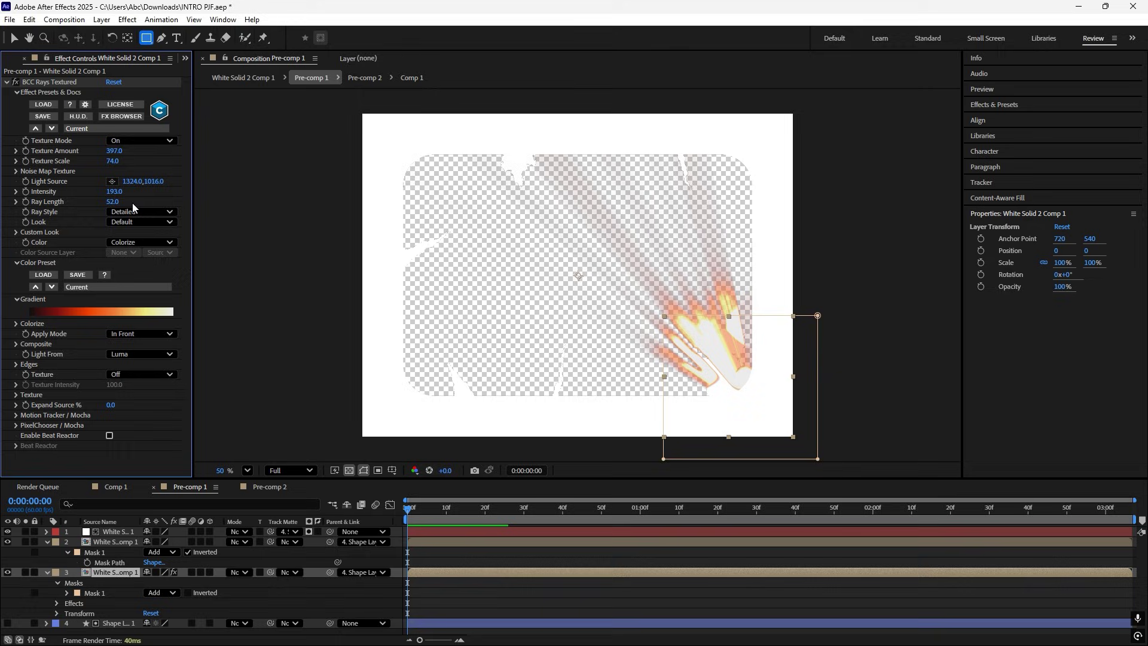
left_click_drag(113, 202, 57, 213)
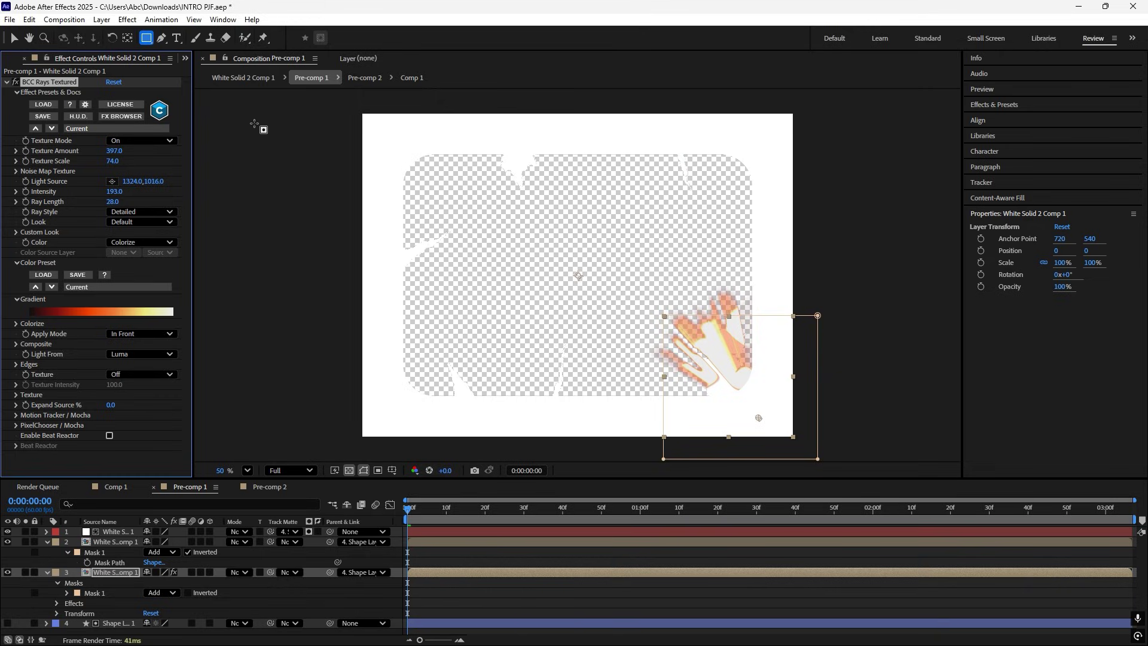
Keyframe the duplicate's Position sliding down-right over about one second, then preview Comp 1.
key("v")
key("p")
left_click(77, 583)
left_click(511, 520)
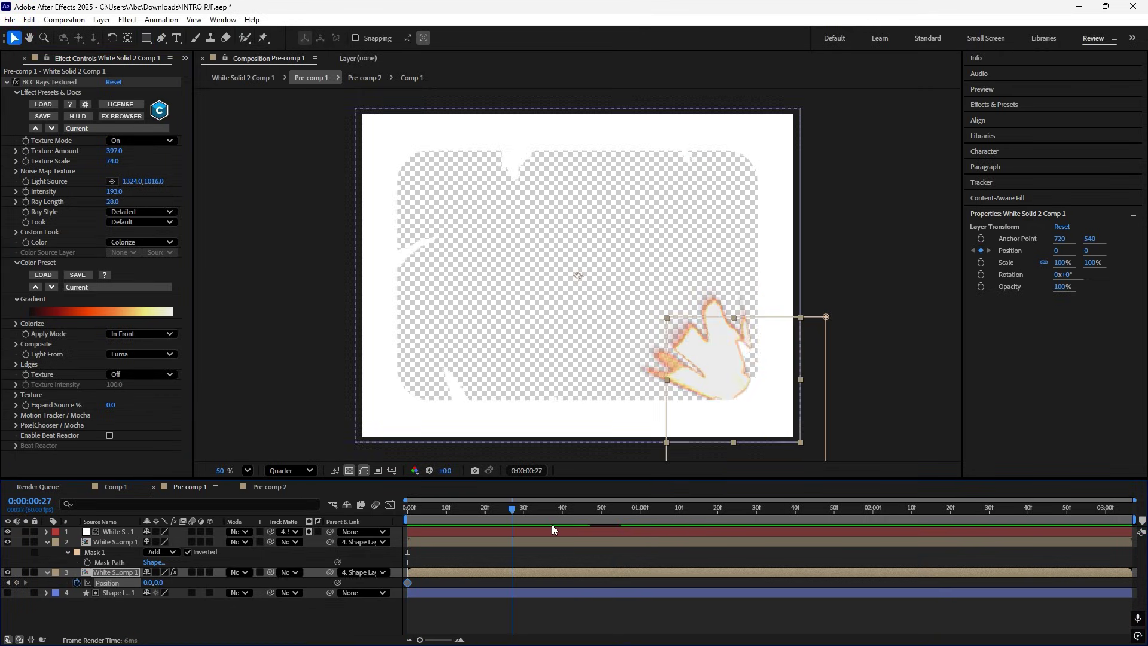
mouse_move(552, 525)
left_mouse_down()
mouse_move(568, 537)
mouse_move(661, 529)
left_mouse_up()
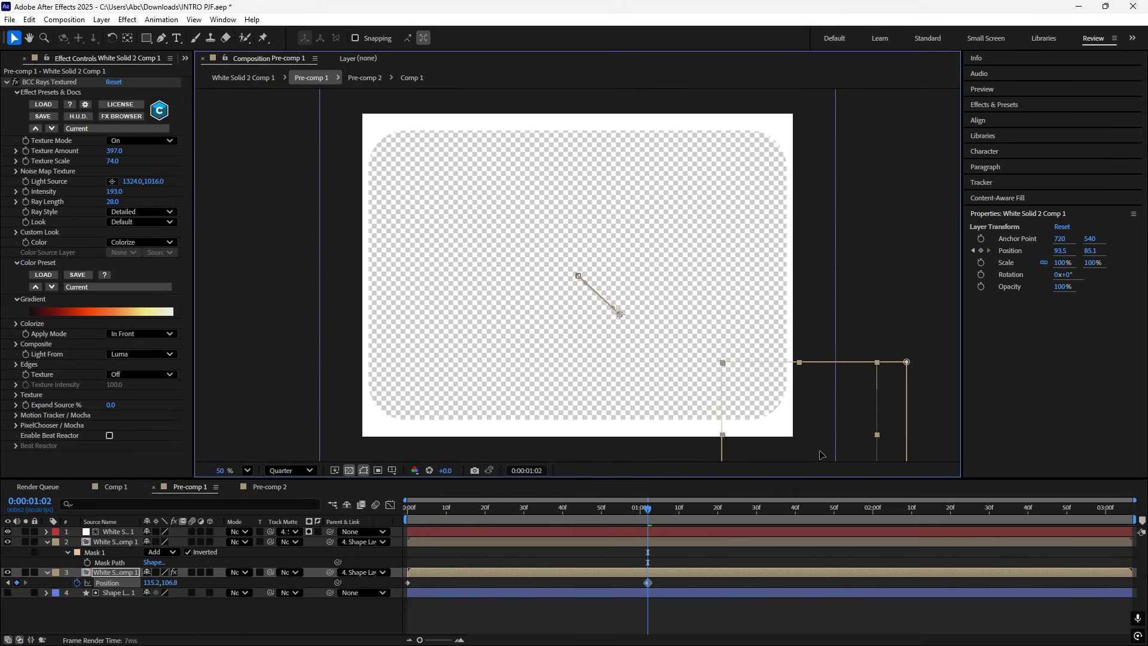
left_click_drag(779, 414, 830, 461)
left_click(569, 521)
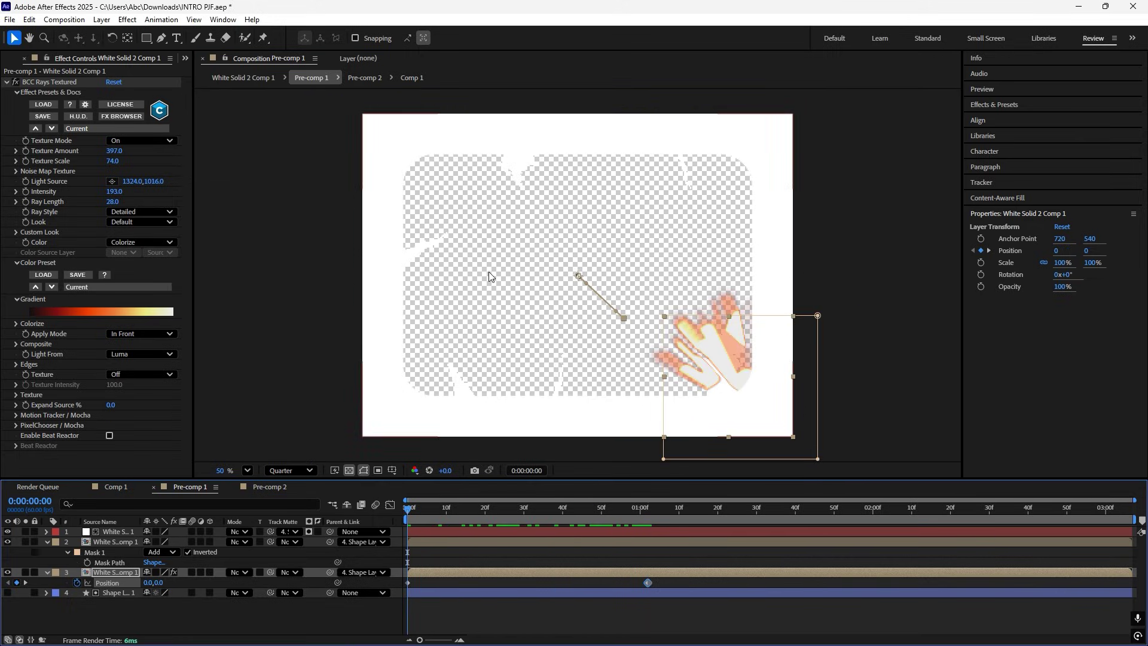
left_click(411, 77)
key("space")
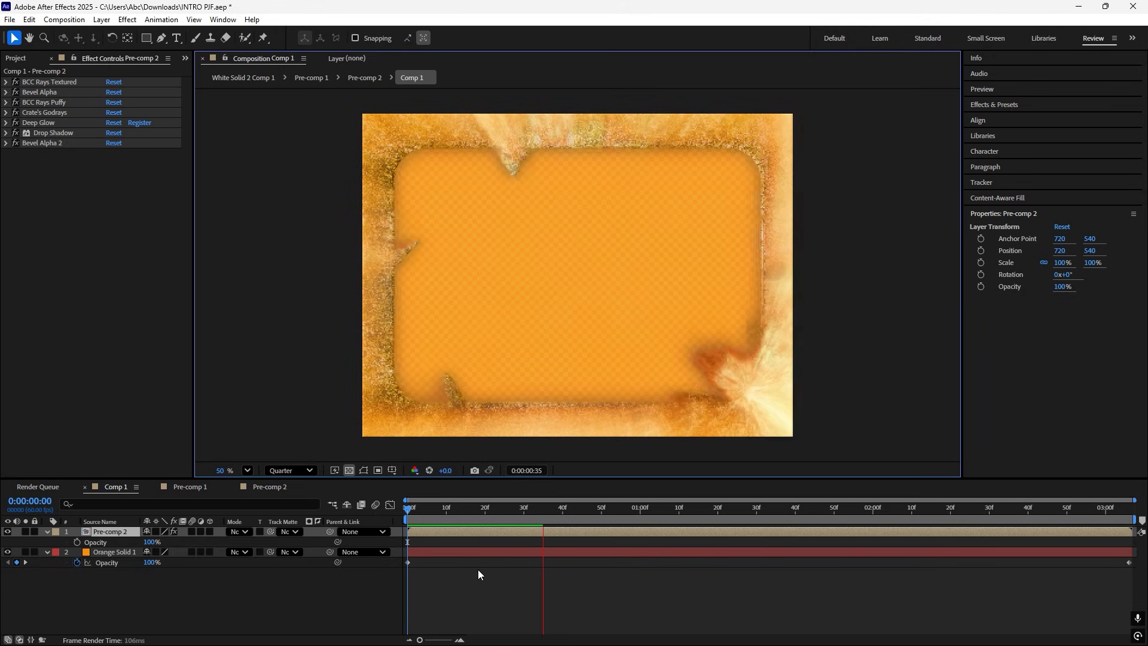